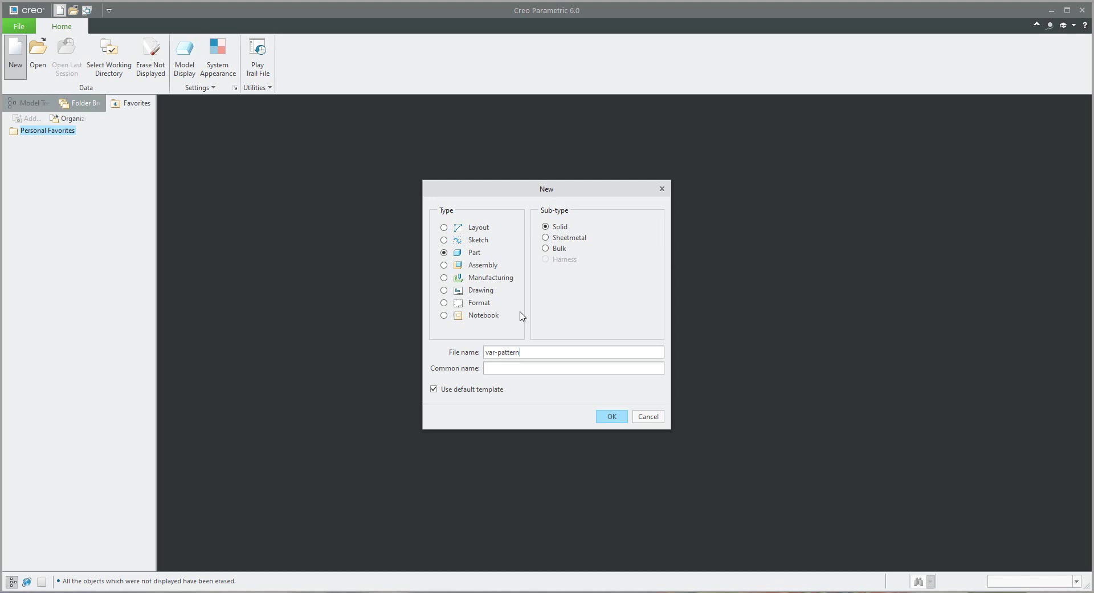
# - Create the solid part var-pattern from the default template and display its datum planes
pyautogui.press('Return')
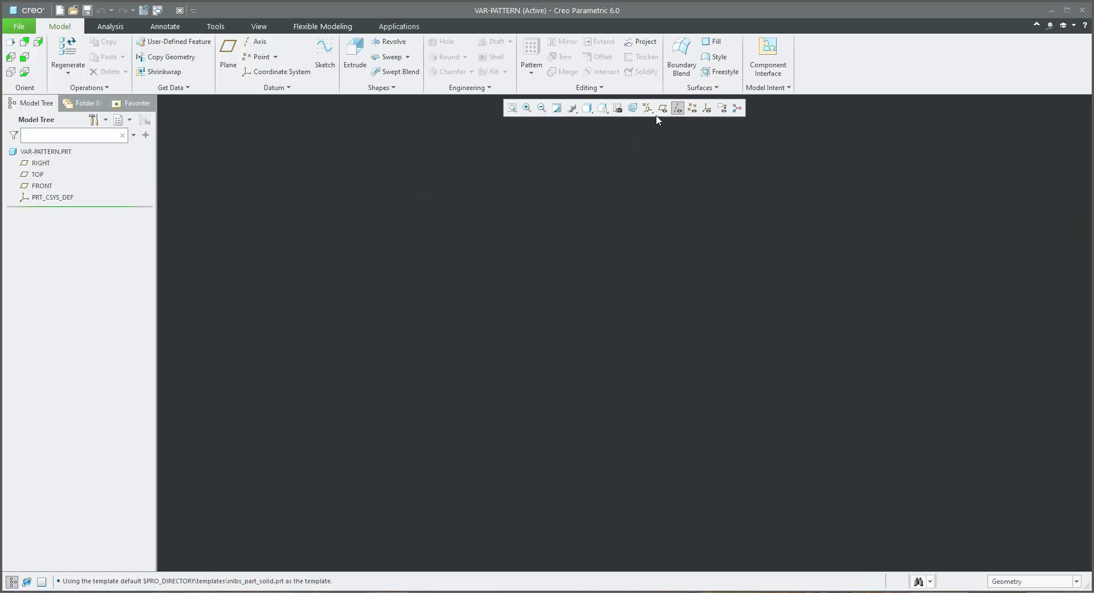
pyautogui.click(662, 108)
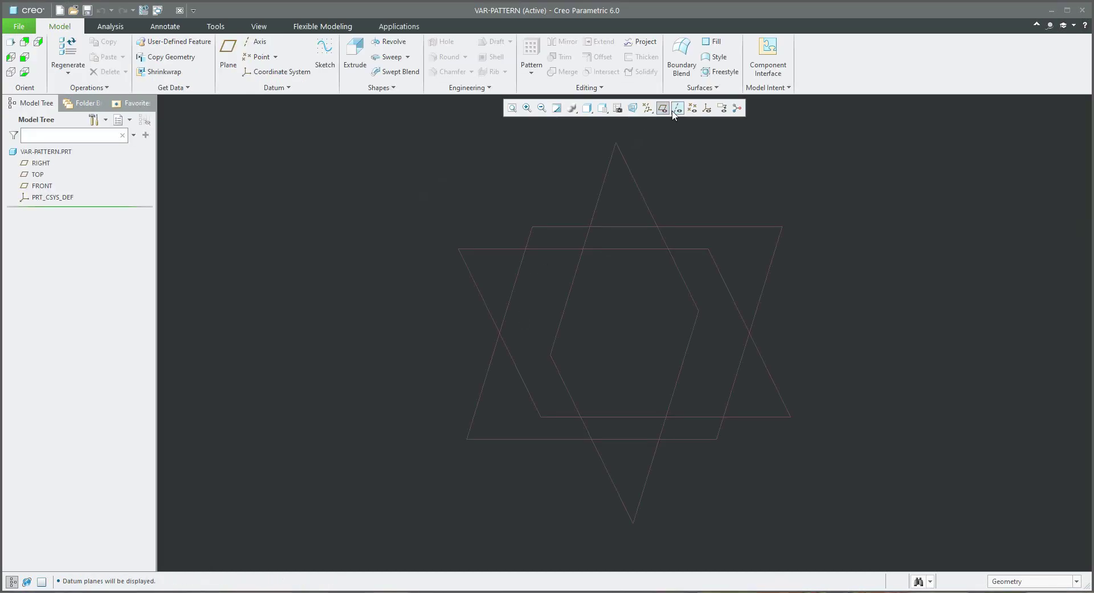
# - Start an Extrude sketch on the TOP plane and draw a circle about 33 in diameter, about 207 across and 92 above the origin
pyautogui.click(354, 57)
pyautogui.click(745, 228)
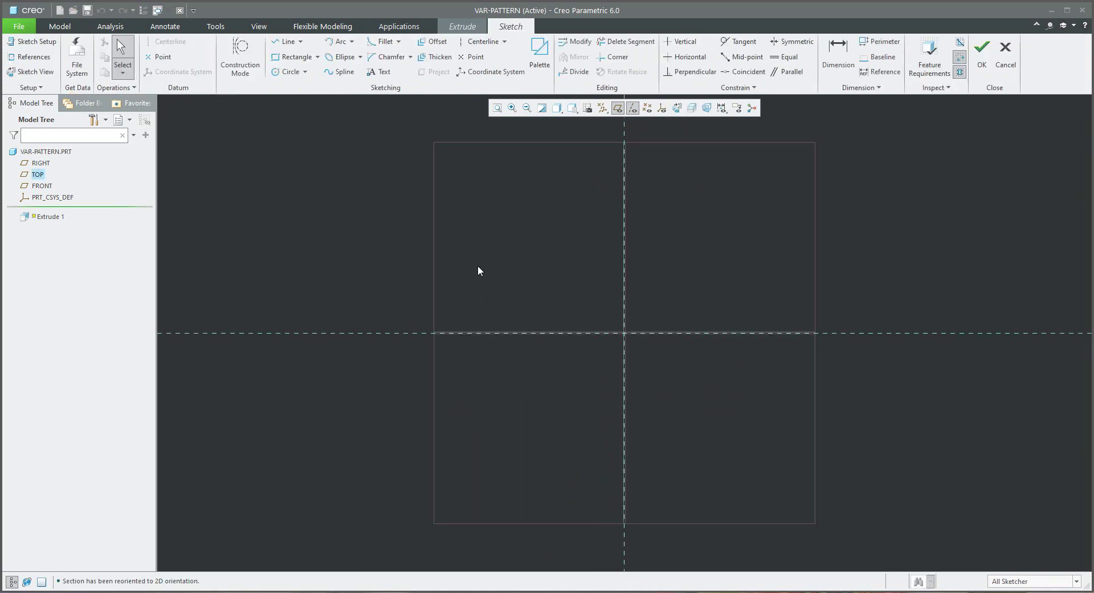
pyautogui.click(288, 72)
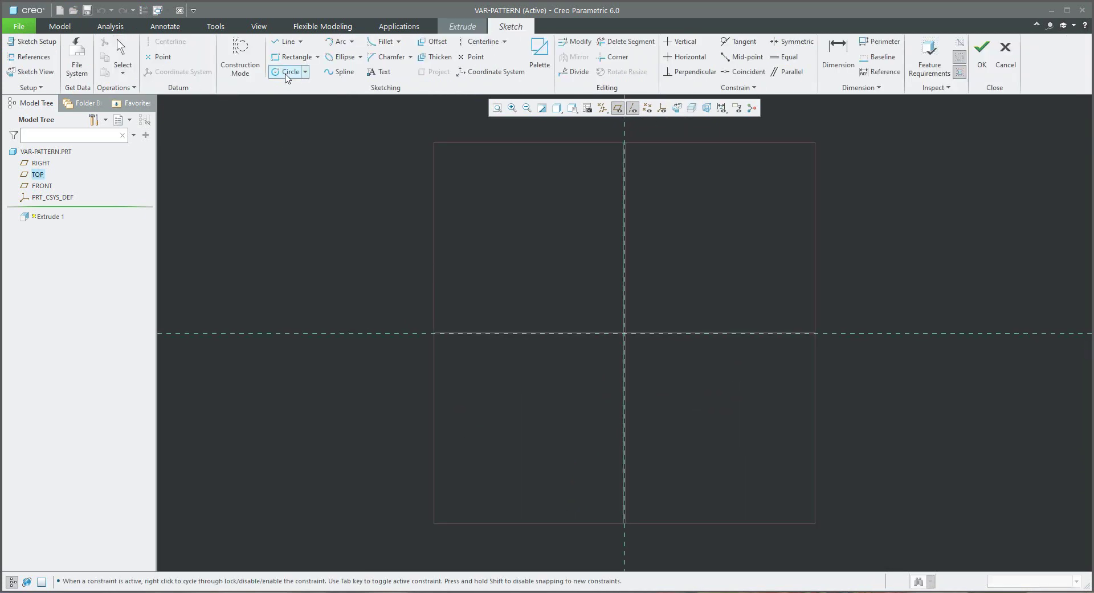
pyautogui.click(781, 264)
pyautogui.click(778, 275)
pyautogui.middleClick(716, 244)
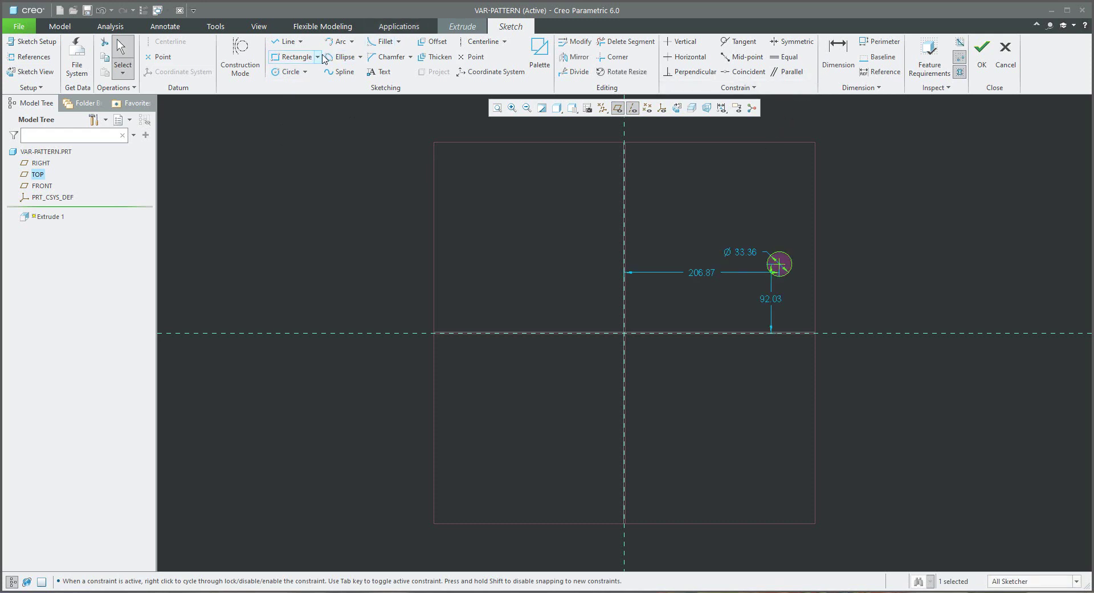
# - Draw a construction line from the sketch origin to the circle's centre
pyautogui.click(285, 41)
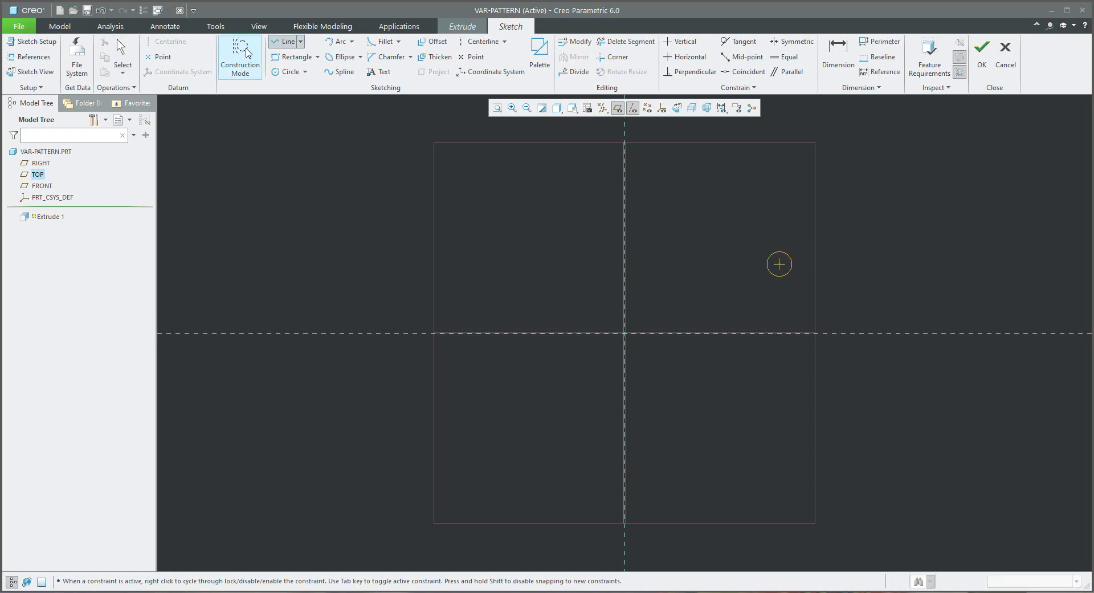
pyautogui.click(240, 57)
pyautogui.click(625, 334)
pyautogui.click(780, 263)
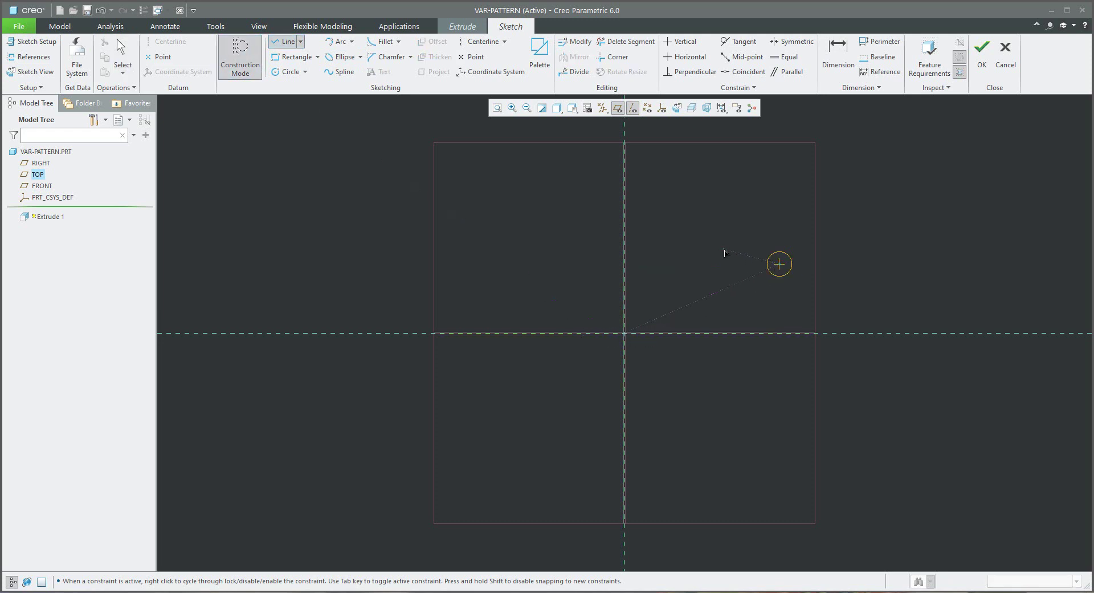
pyautogui.middleClick(724, 253)
# - Dimension the angle between the construction line and the horizontal reference as 20°
pyautogui.click(838, 51)
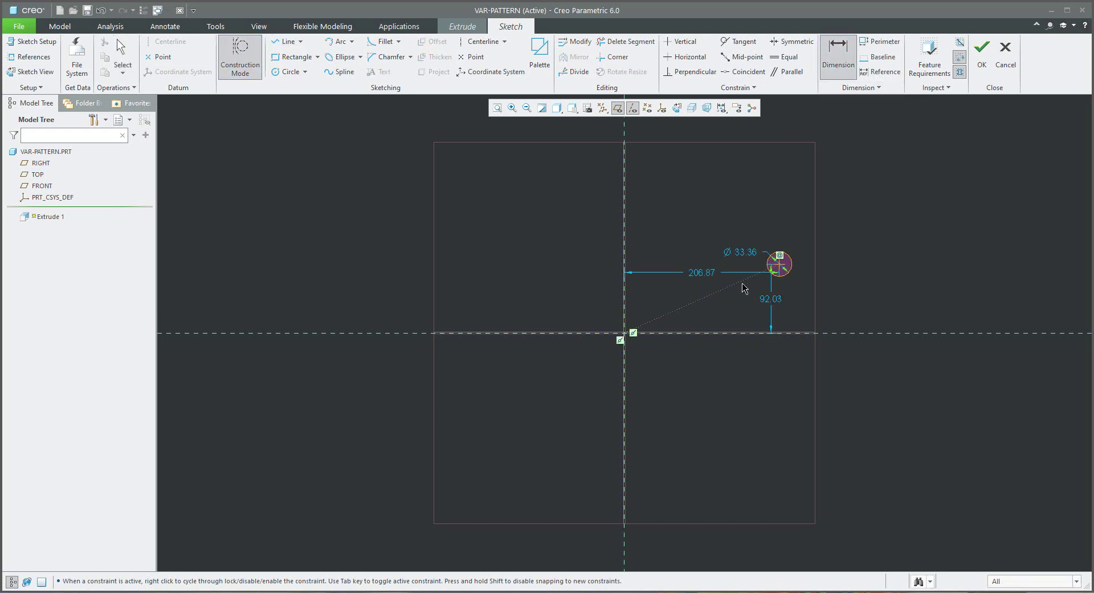
pyautogui.click(748, 336)
pyautogui.click(735, 284)
pyautogui.middleClick(742, 306)
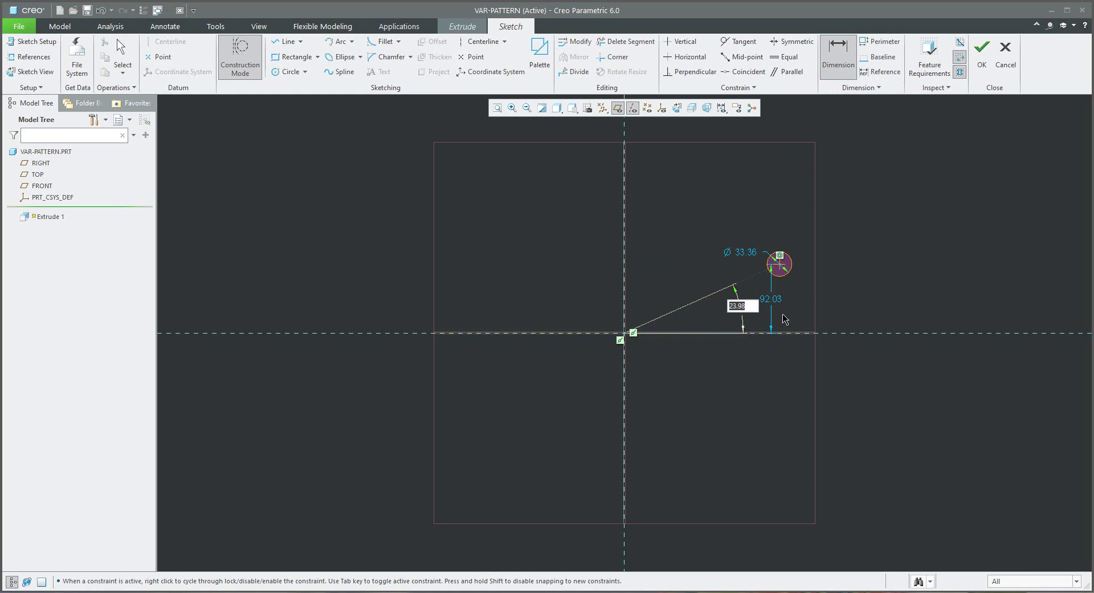
pyautogui.write('20')
pyautogui.press('Return')
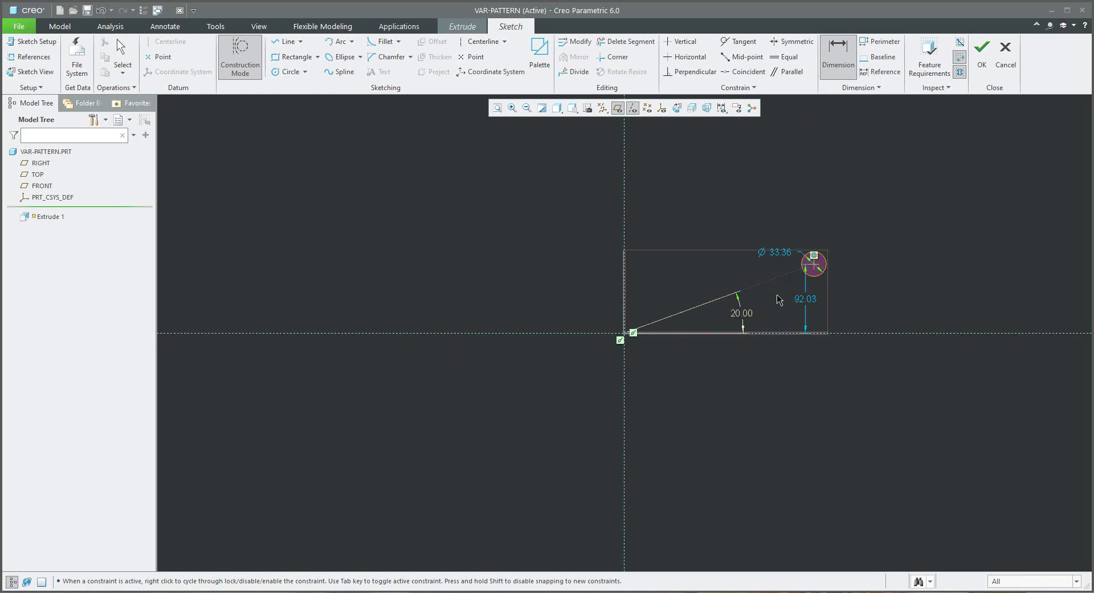
# - Dimension the construction line's length as 250
pyautogui.click(766, 285)
pyautogui.middleClick(755, 275)
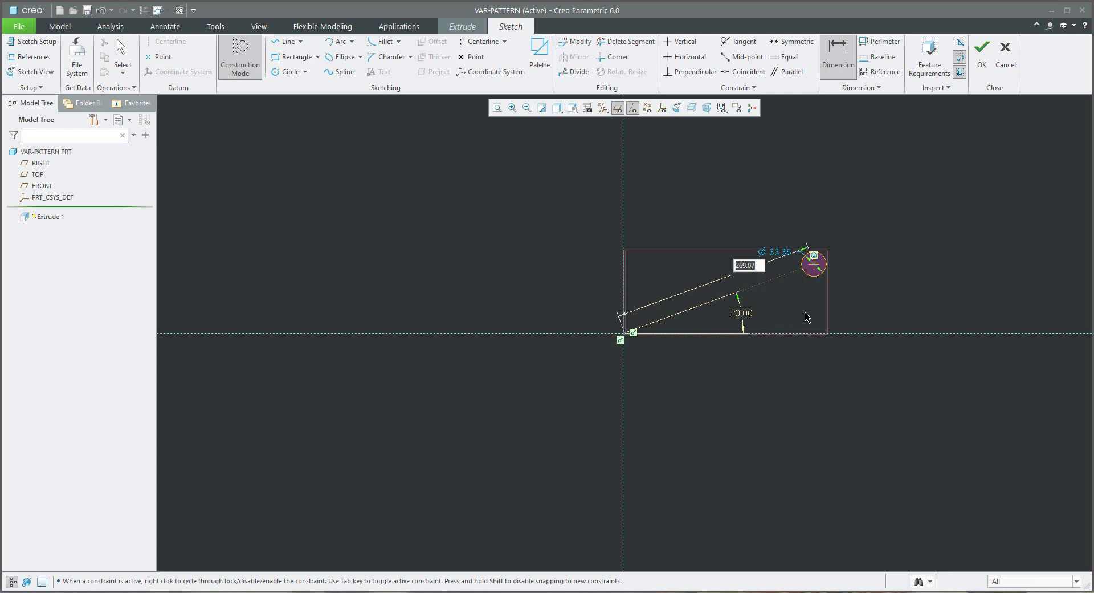
pyautogui.write('250')
pyautogui.press('Return')
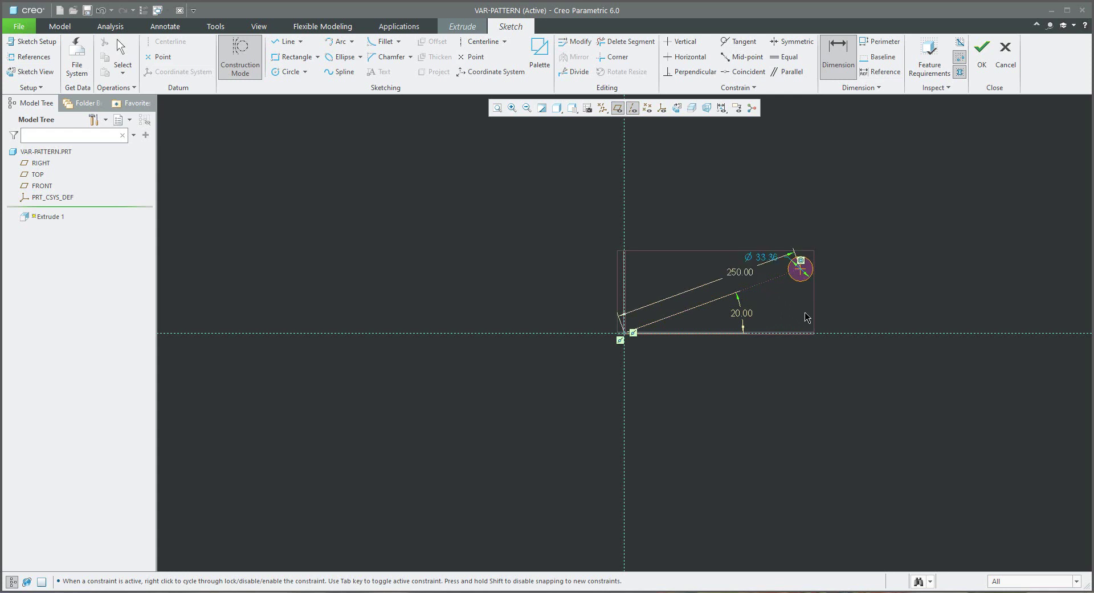
# - Set the circle's diameter to 30 and finish the sketch
pyautogui.middleClick(807, 318)
pyautogui.doubleClick(764, 257)
pyautogui.write('30')
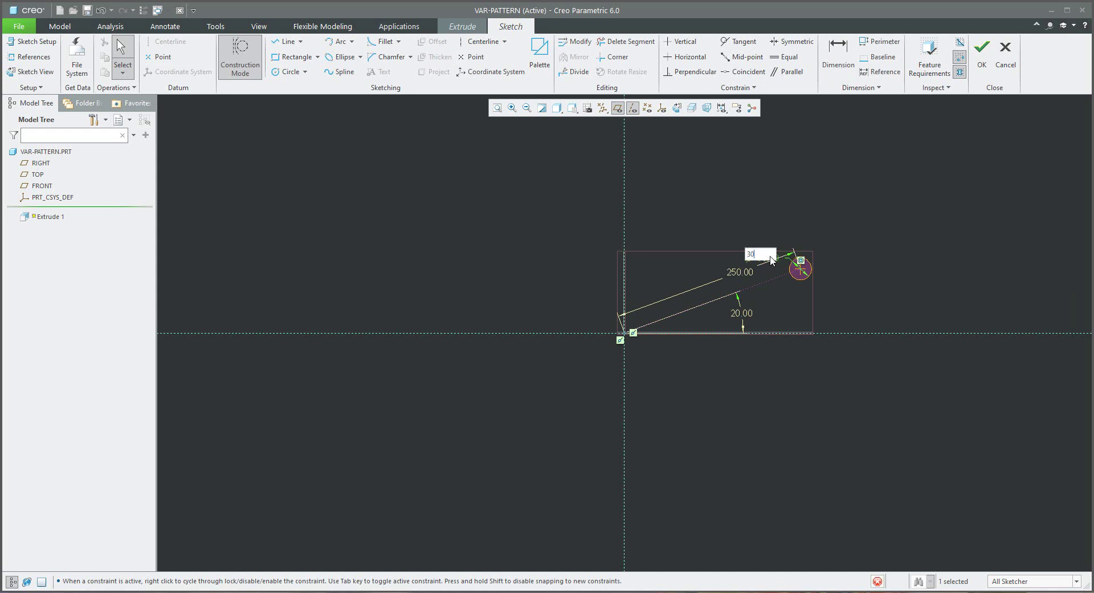
pyautogui.press('Return')
pyautogui.click(987, 63)
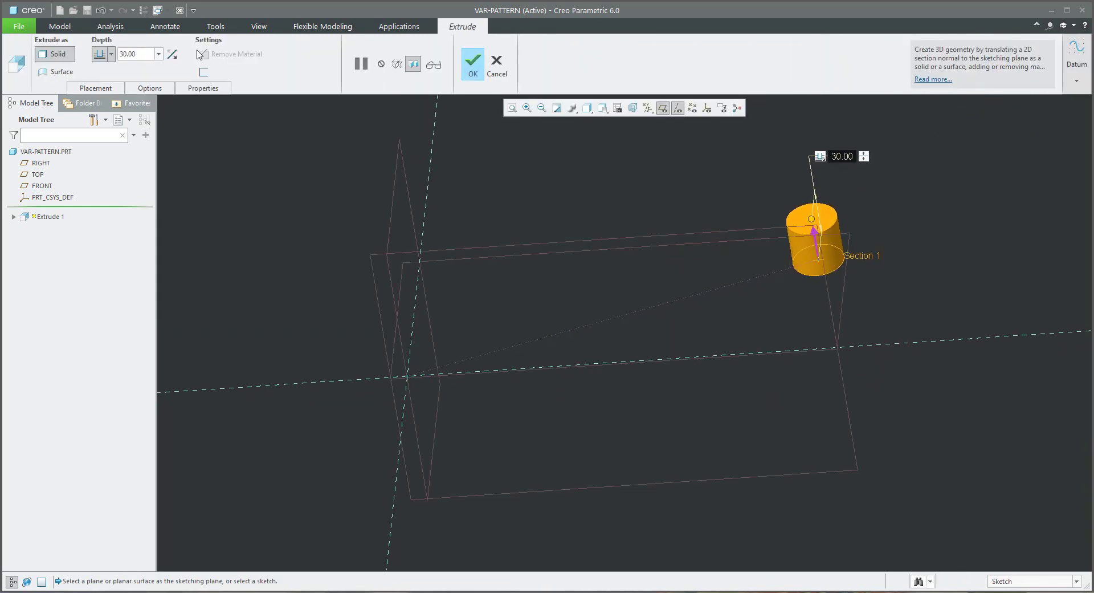
# - Extrude the circle symmetrically about the sketch plane with a total depth of 10
pyautogui.click(111, 53)
pyautogui.click(100, 88)
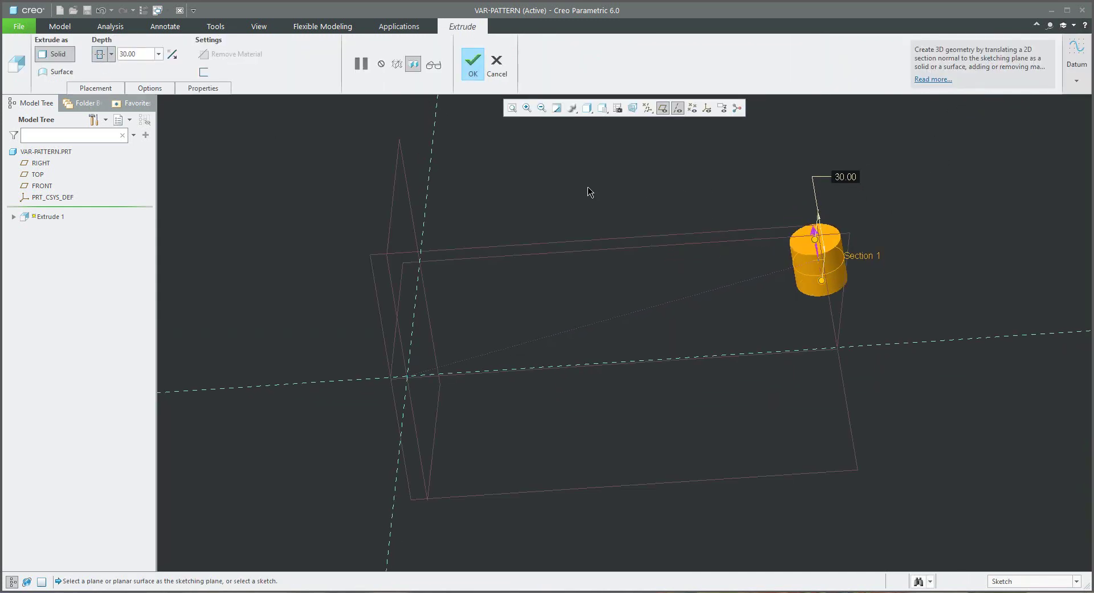
pyautogui.doubleClick(847, 177)
pyautogui.write('10')
pyautogui.press('Return')
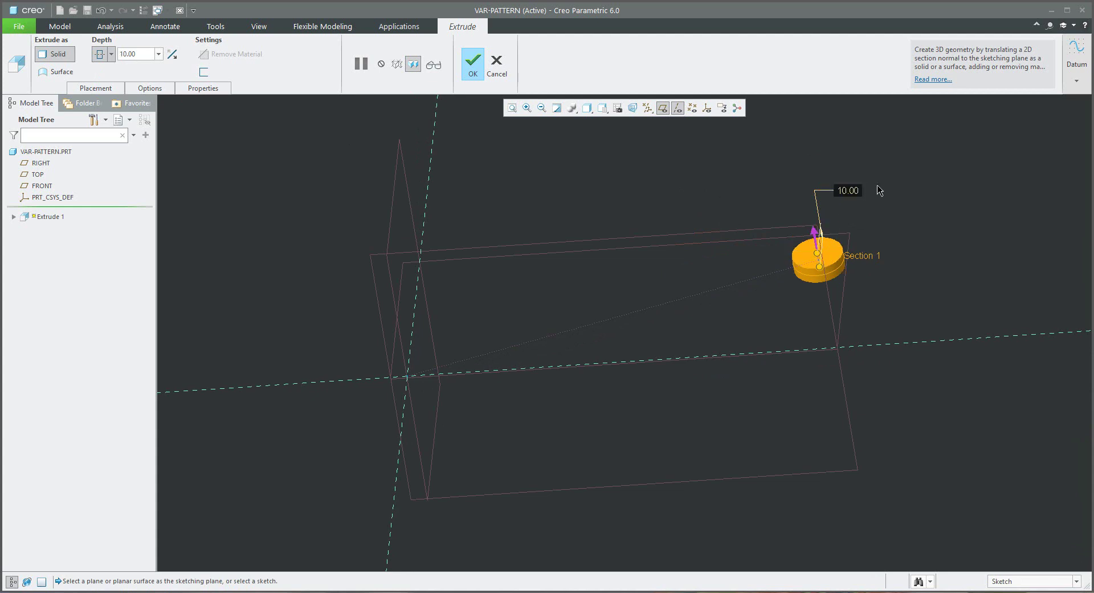
pyautogui.click(472, 67)
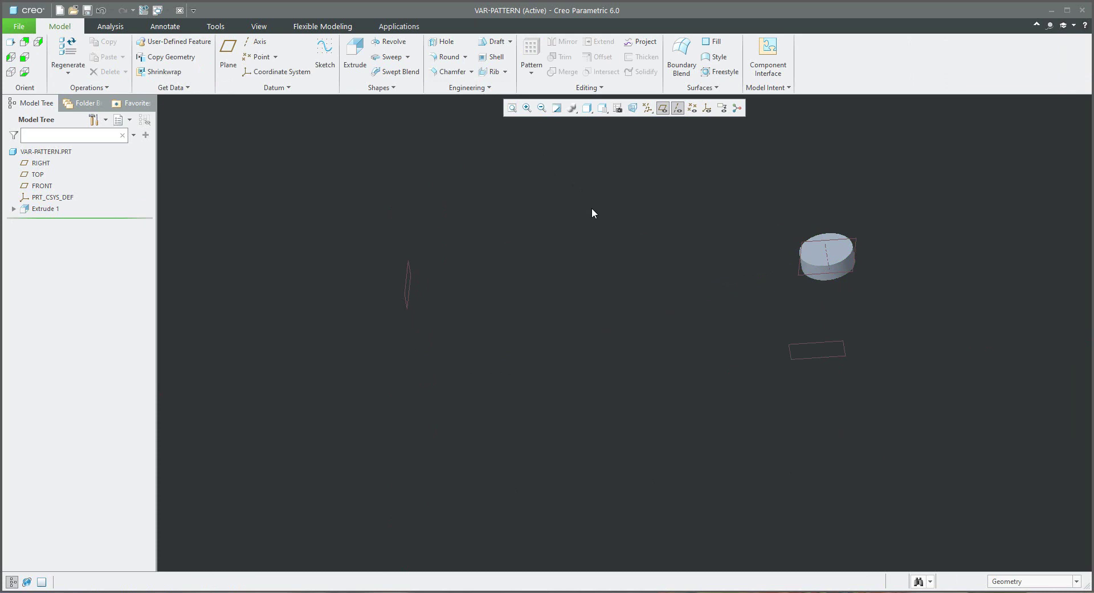
# - Create a datum axis through the intersection of the RIGHT and FRONT planes and place it before Extrude 1 in the feature order
pyautogui.click(255, 41)
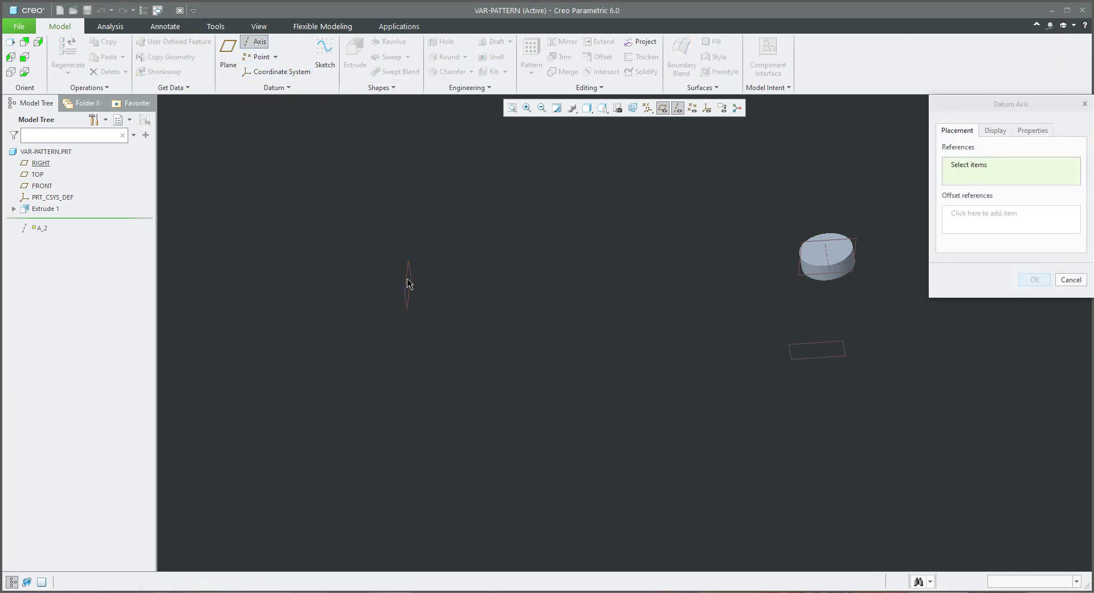
pyautogui.click(408, 283)
pyautogui.keyDown('ctrl'); pyautogui.click(810, 351); pyautogui.keyUp('ctrl')
pyautogui.click(1036, 280)
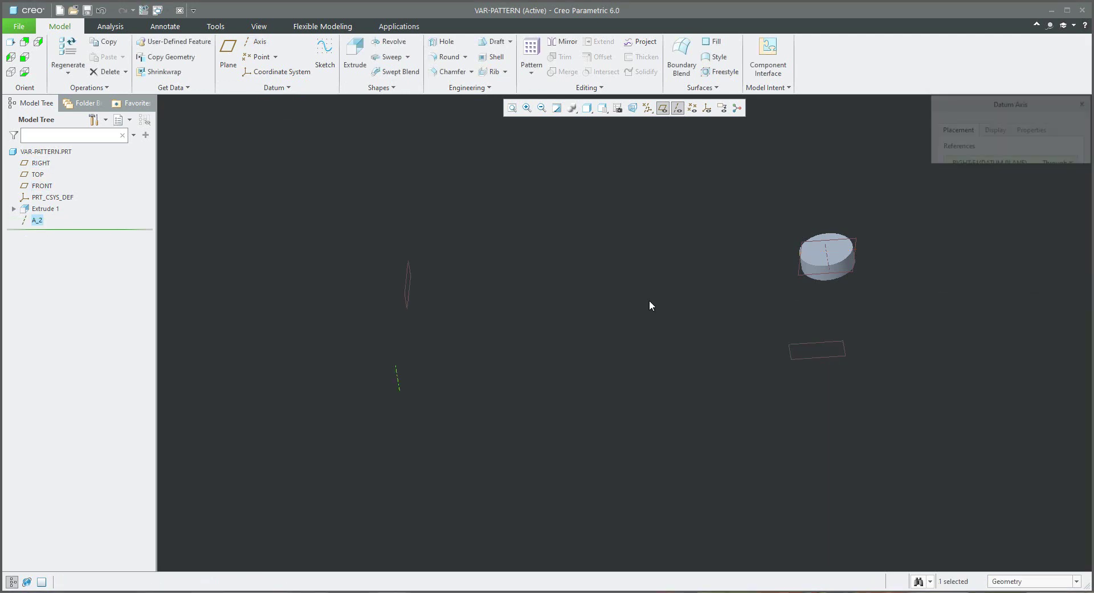
pyautogui.moveTo(46, 220); pyautogui.dragTo(34, 208)
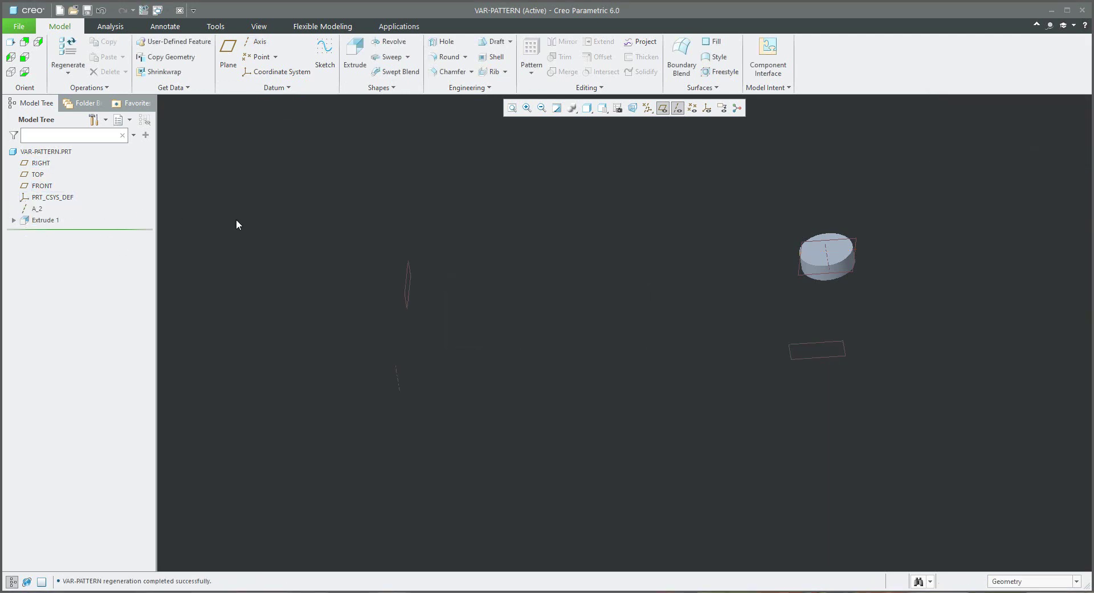
# - Show Extrude 1's dimensions and rename the 250 dimension length and the 20° dimension angle
pyautogui.click(47, 220)
pyautogui.click(57, 155)
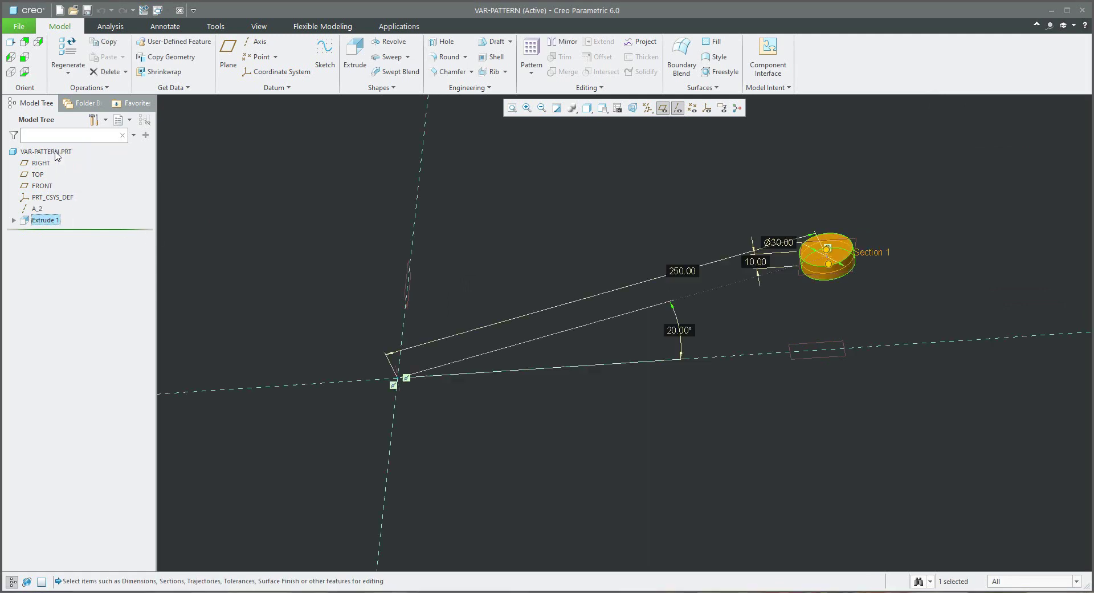
pyautogui.click(677, 269)
pyautogui.doubleClick(83, 44)
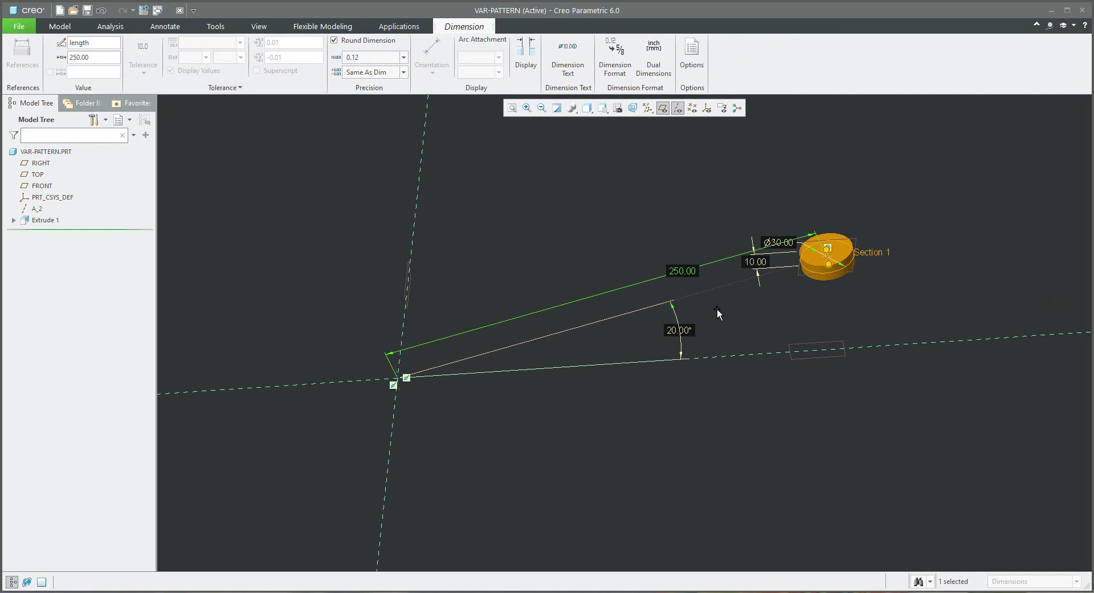
pyautogui.click(673, 330)
pyautogui.doubleClick(86, 44)
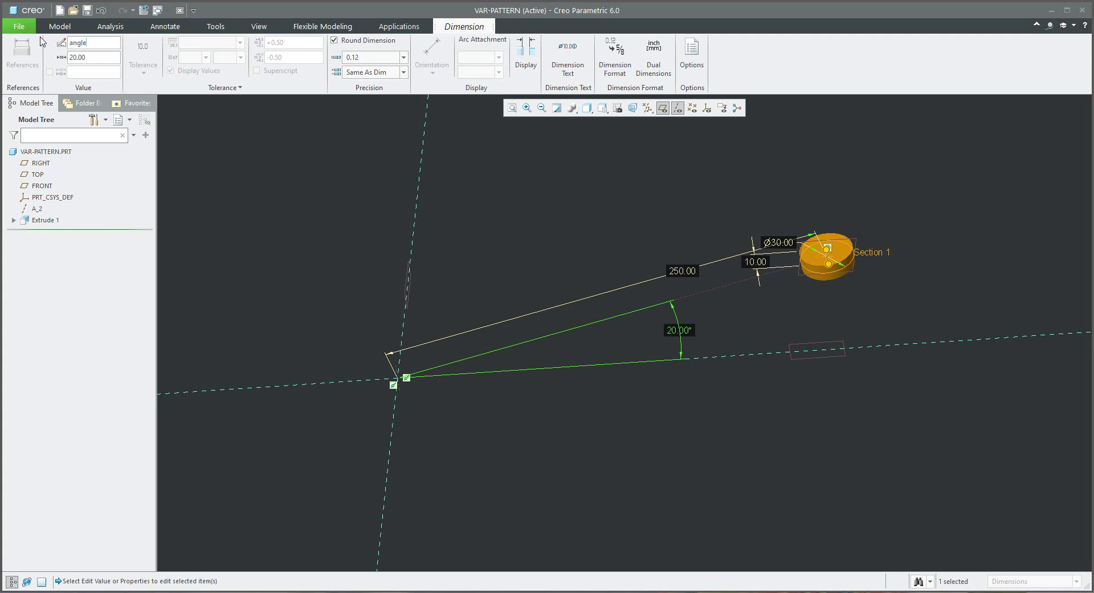
# - Rename the disc's thickness dimension and end the dimension editing
pyautogui.click(757, 266)
pyautogui.moveTo(86, 44); pyautogui.dragTo(50, 46)
pyautogui.moveTo(83, 47); pyautogui.dragTo(51, 43)
pyautogui.click(554, 208)
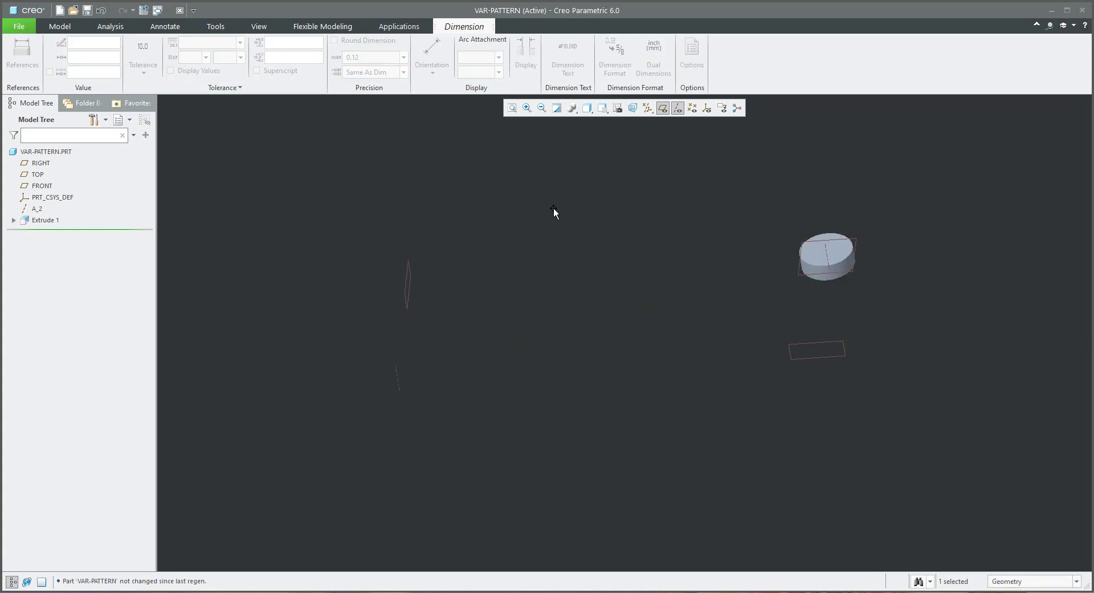
# - Create an axis pattern of Extrude 1 about axis A_2 with 6 members spread evenly over 360°
pyautogui.click(43, 221)
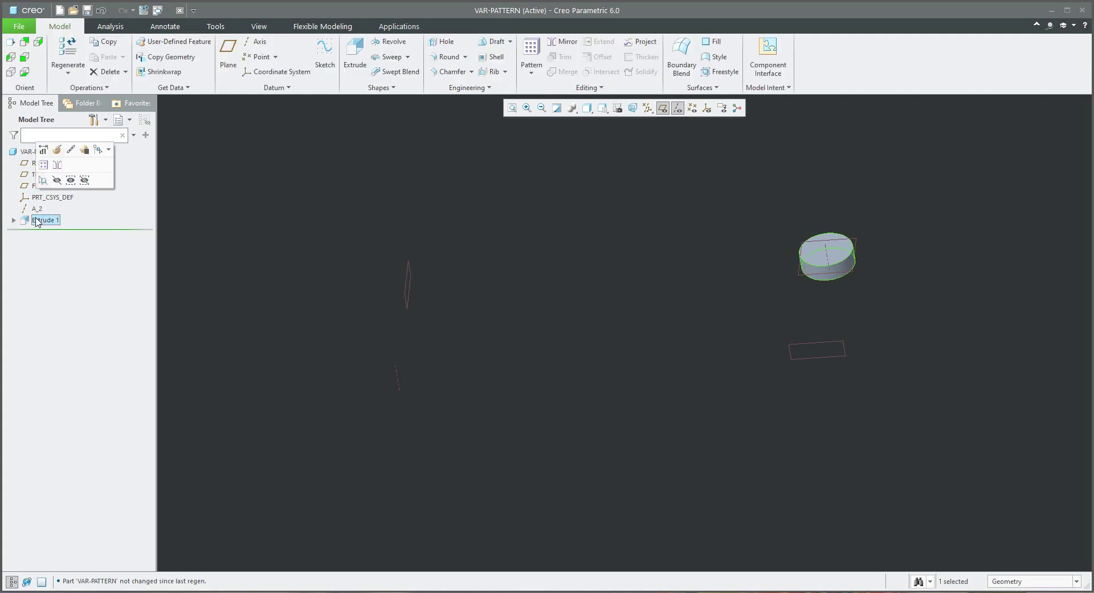
pyautogui.click(531, 62)
pyautogui.click(66, 56)
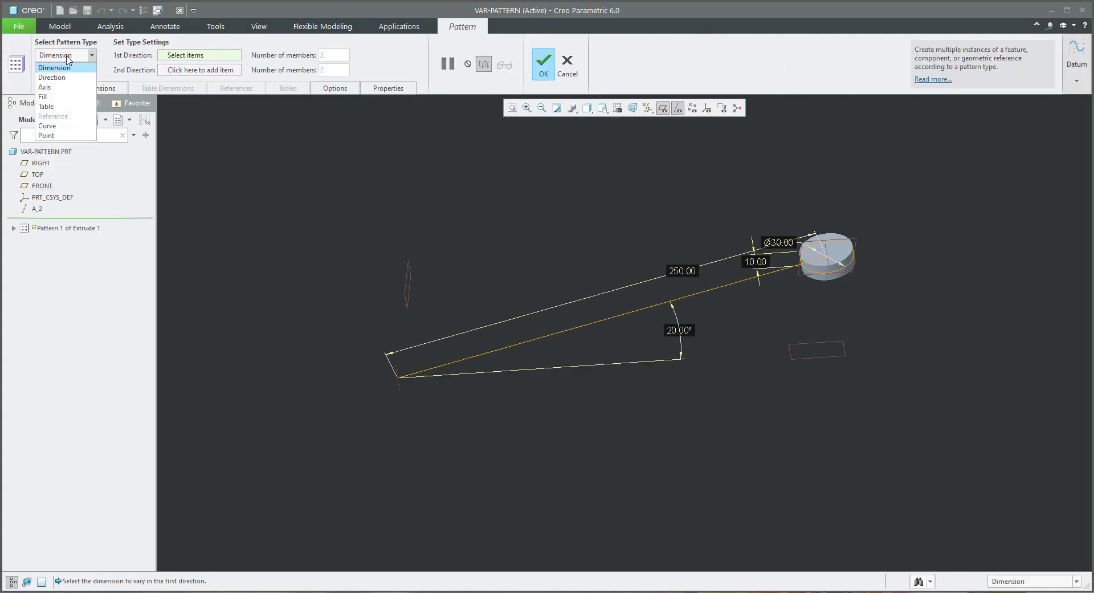
pyautogui.click(46, 87)
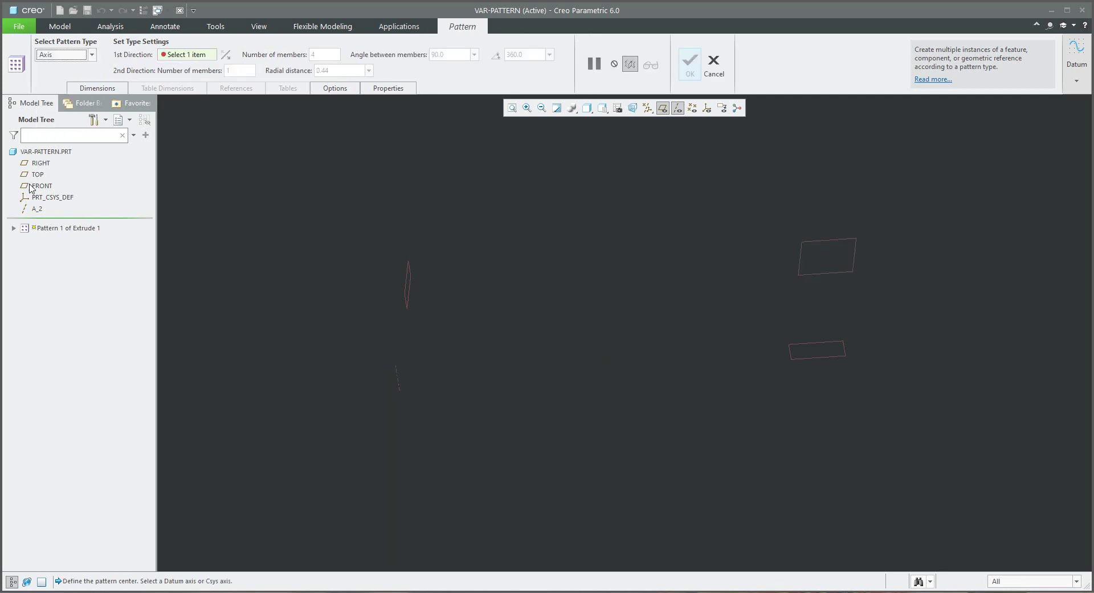
pyautogui.click(37, 209)
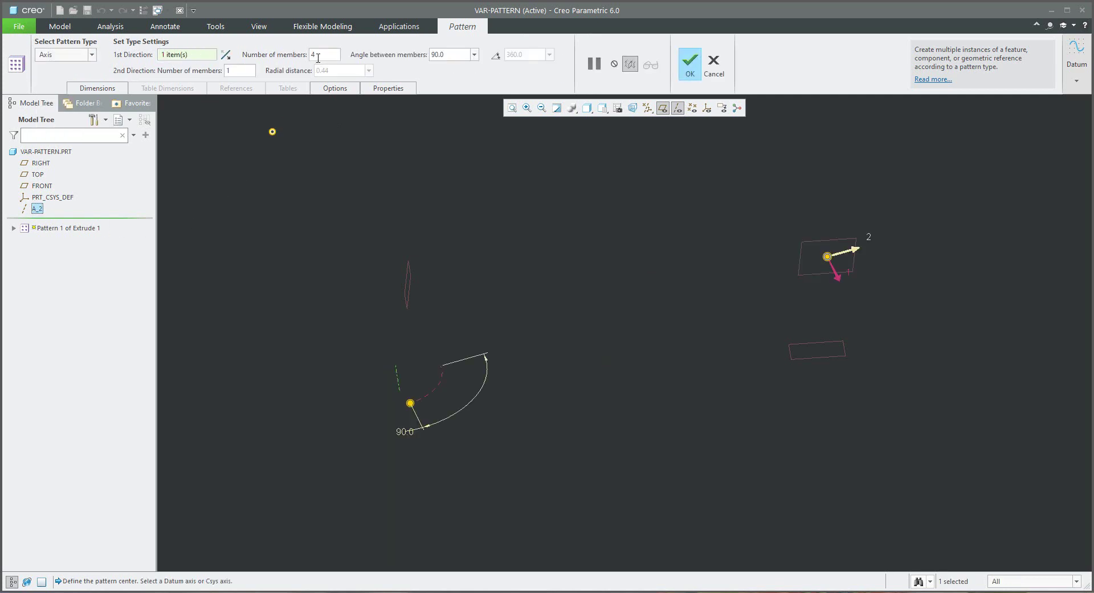
pyautogui.doubleClick(316, 55)
pyautogui.write('6')
pyautogui.click(496, 57)
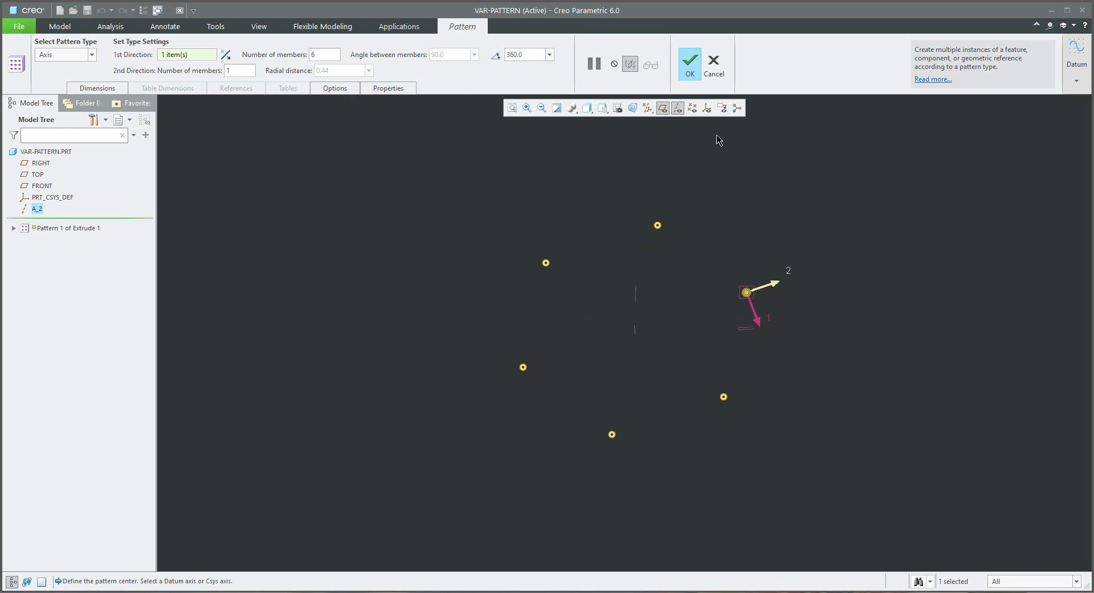
pyautogui.click(691, 65)
# - Reopen Pattern 1 of Extrude 1 for editing and add the 250 length dimension as a varying dimension in the first direction
pyautogui.scroll(3, 698, 307)
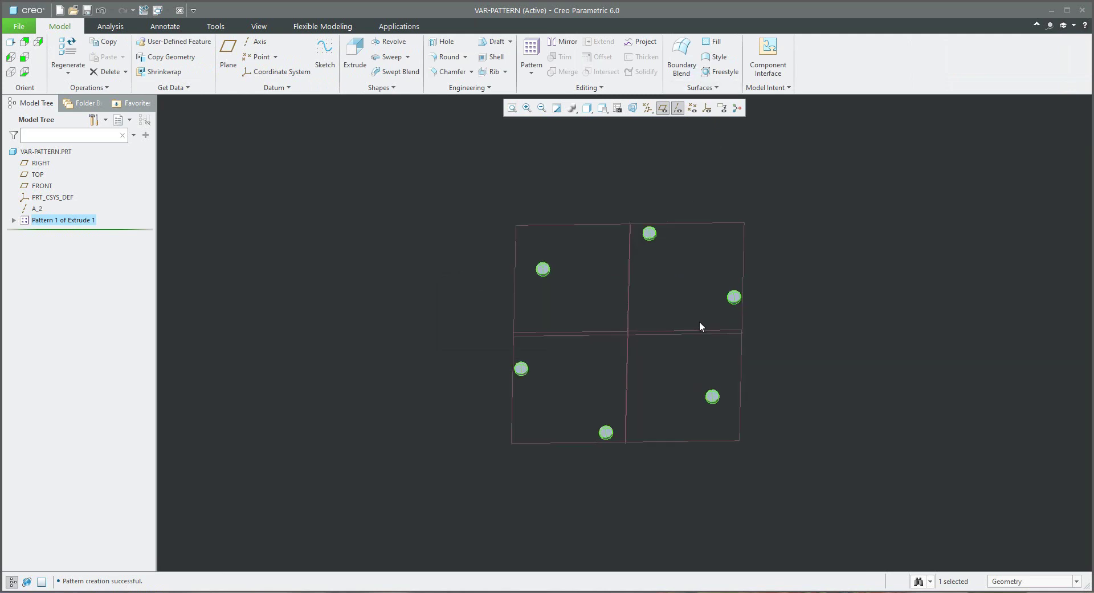
pyautogui.moveTo(701, 324); pyautogui.dragTo(664, 290, button='middle')
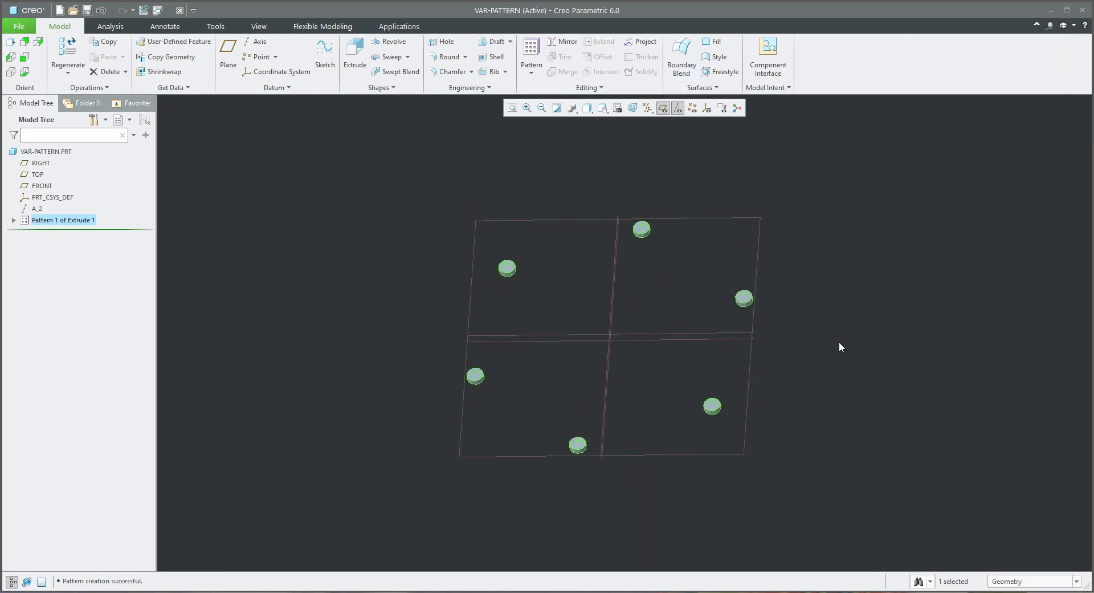
pyautogui.rightClick(76, 222)
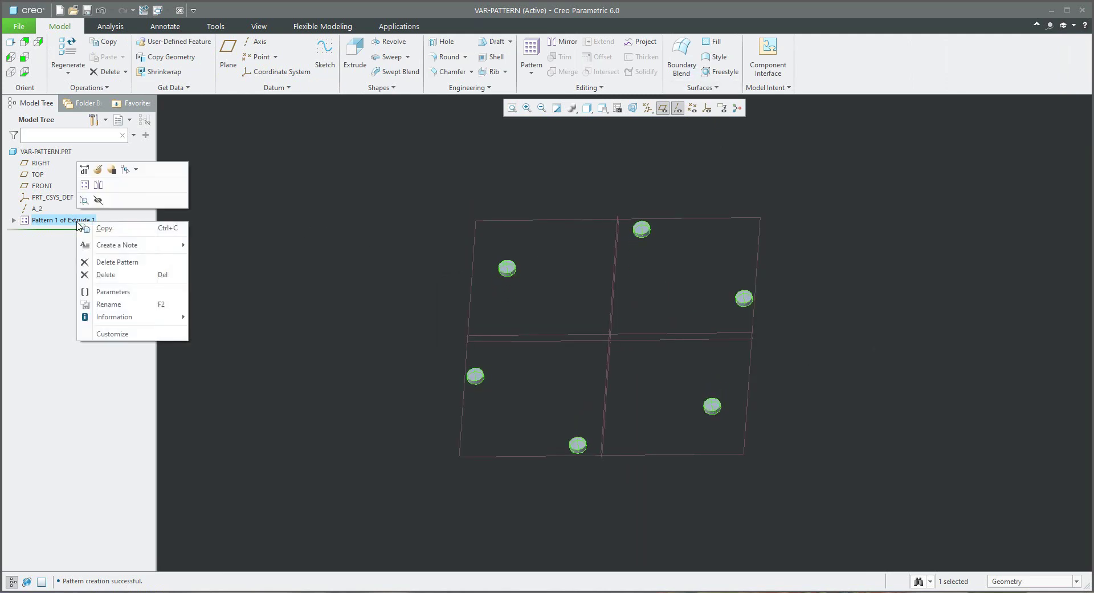
pyautogui.click(96, 175)
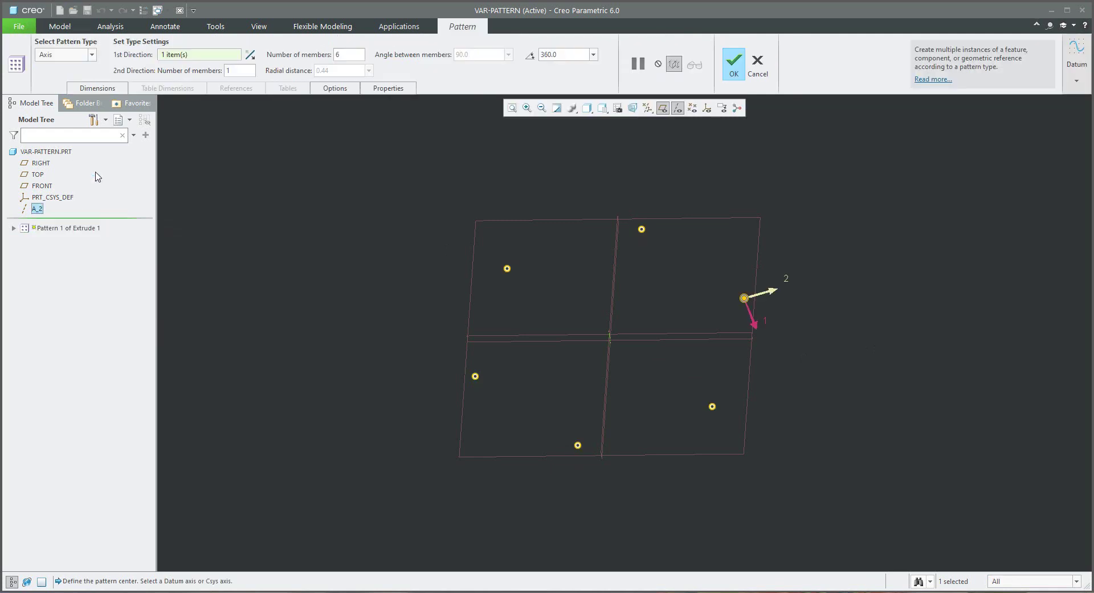
pyautogui.click(95, 90)
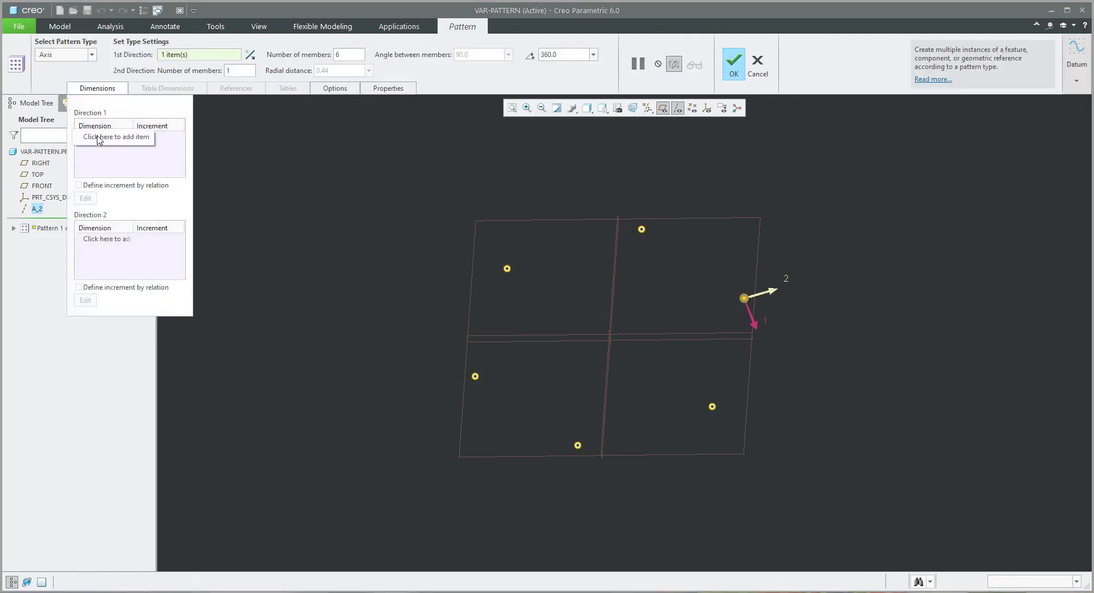
pyautogui.click(98, 139)
pyautogui.scroll(2, 684, 336)
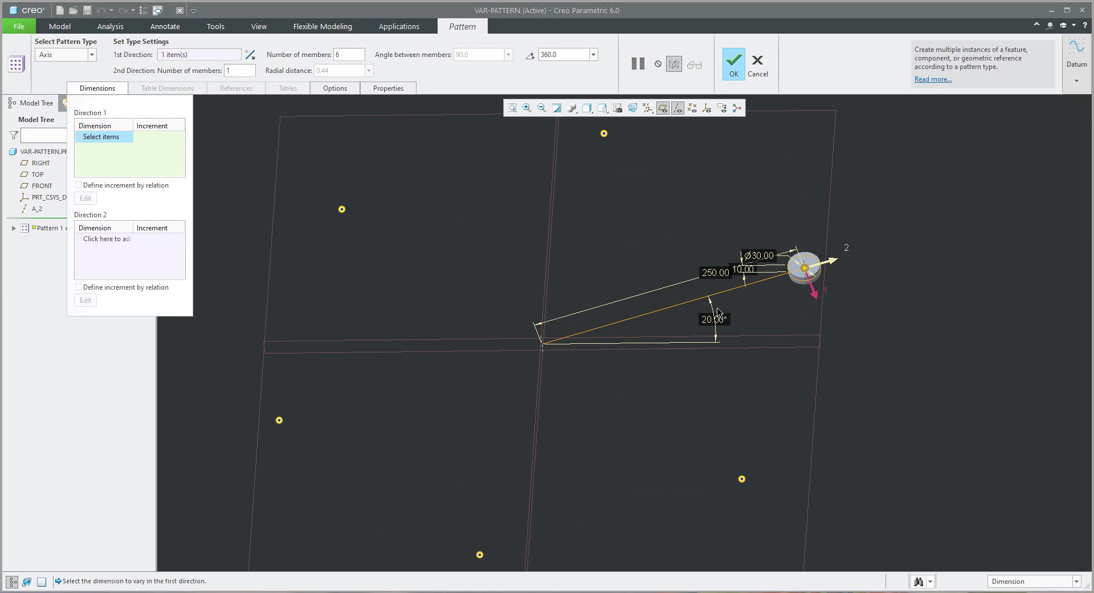
pyautogui.click(713, 275)
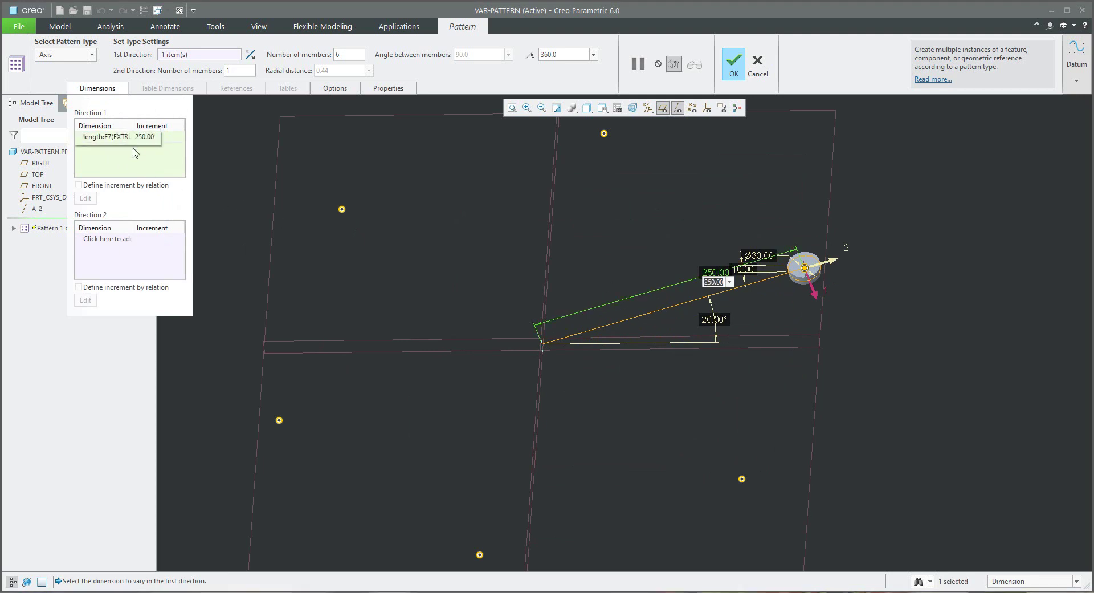
# - Set the length dimension's increment to 25 per member and accept the pattern
pyautogui.click(160, 137)
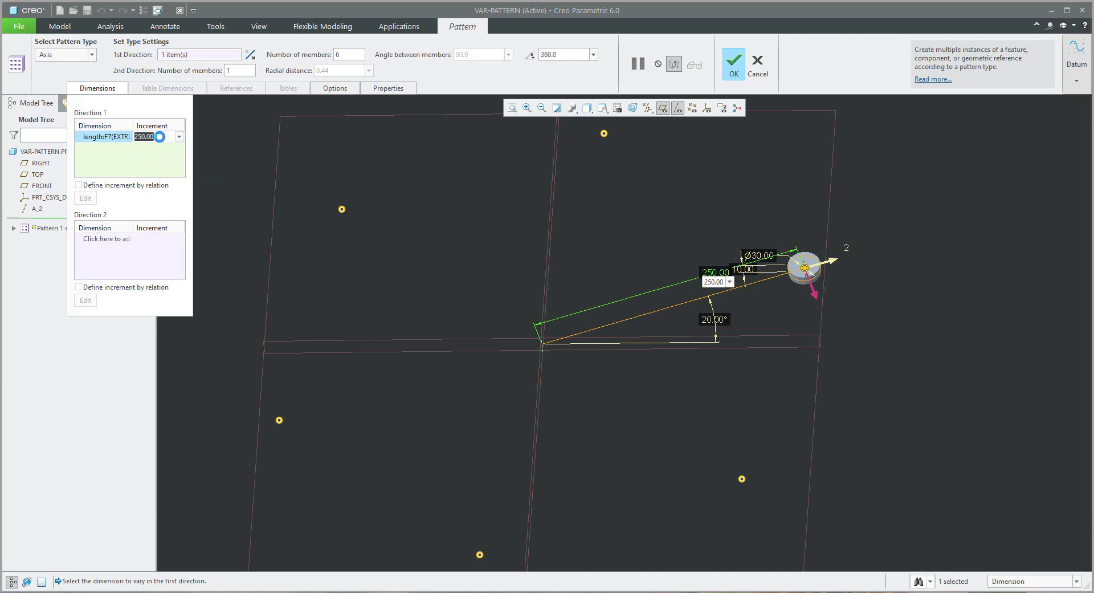
pyautogui.write('25')
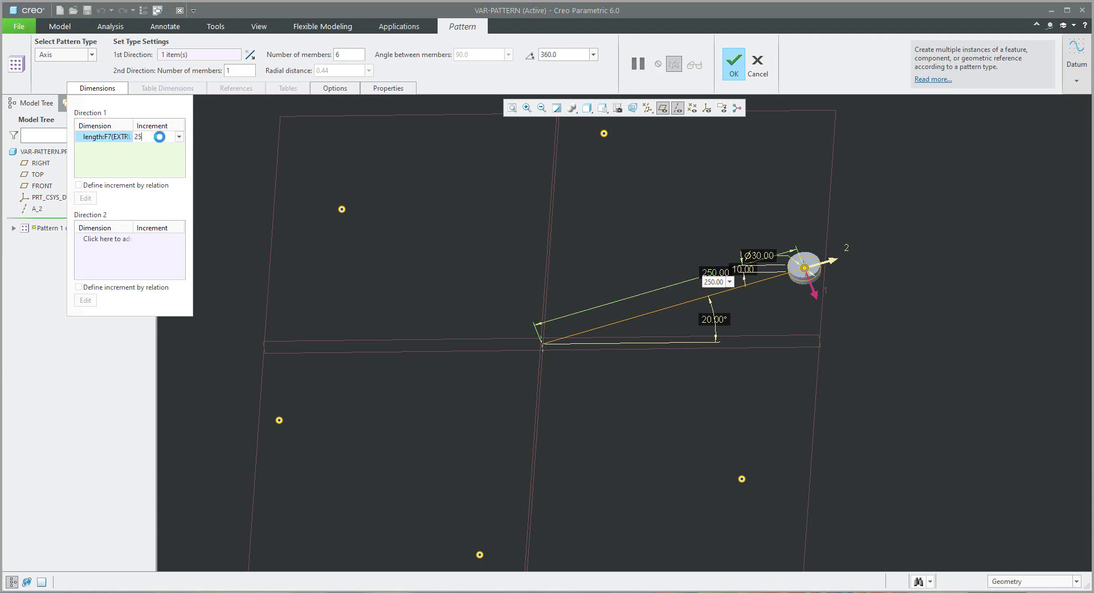
pyautogui.press('Return')
pyautogui.scroll(-1, 411, 257)
pyautogui.scroll(-1, 466, 323)
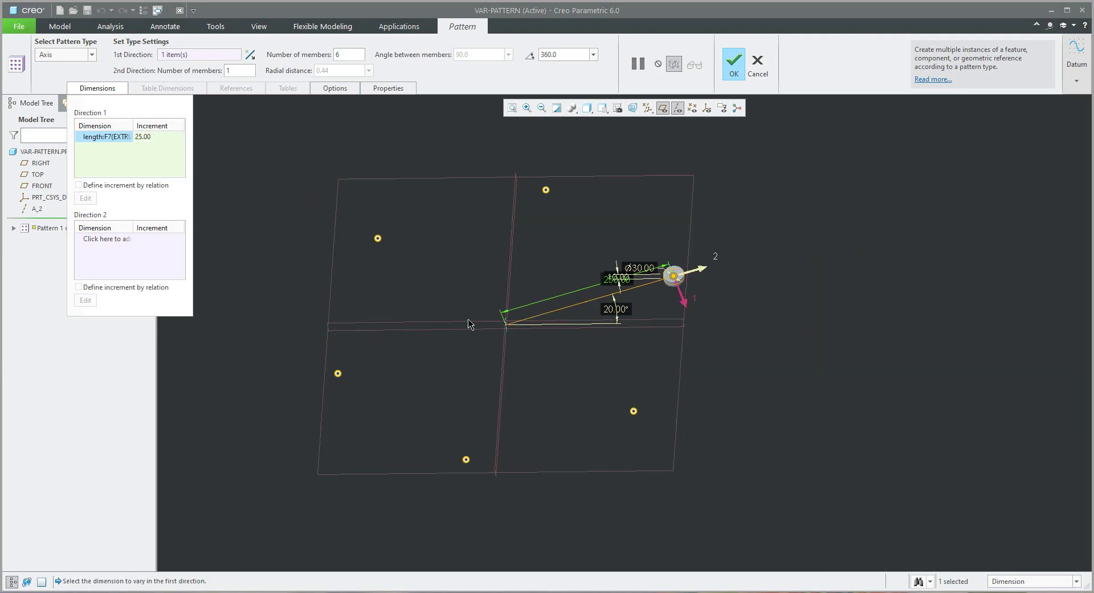
pyautogui.click(734, 63)
pyautogui.scroll(-2, 703, 213)
pyautogui.moveTo(625, 282)
pyautogui.mouseDown(button='middle')
pyautogui.moveTo(621, 324)
pyautogui.moveTo(672, 299)
pyautogui.mouseUp(button='middle')
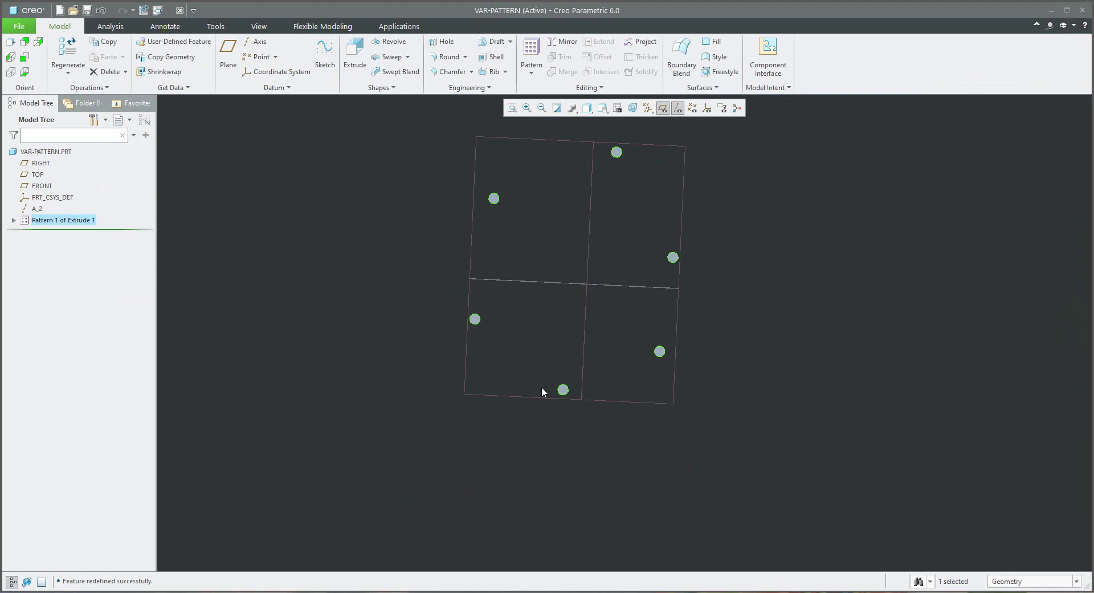
# - Edit Pattern 1 of Extrude 1 to have 25 members and accept it
pyautogui.rightClick(74, 227)
pyautogui.click(98, 176)
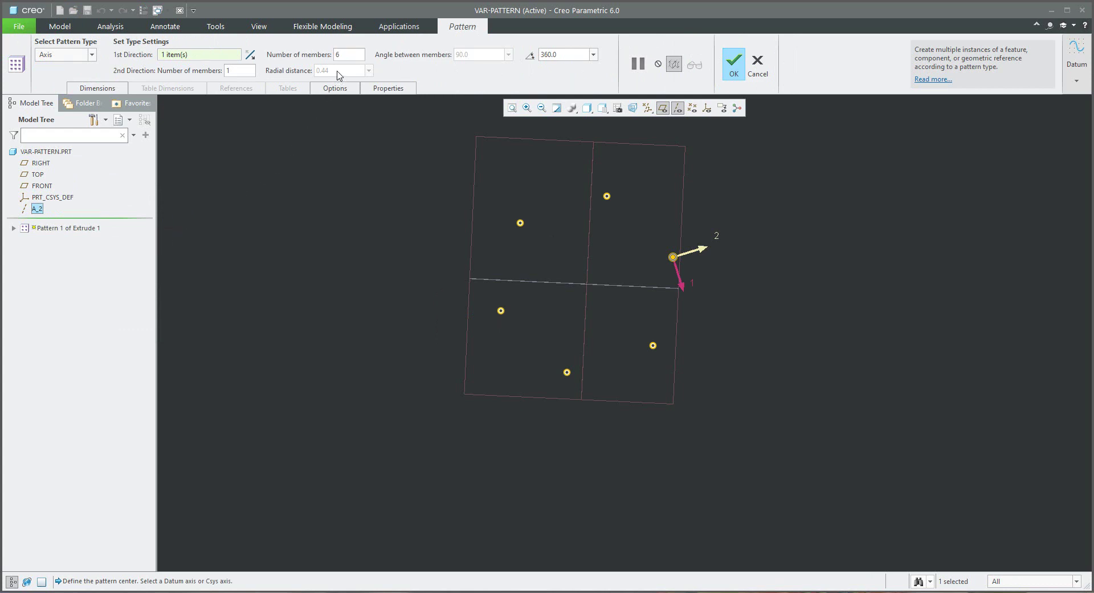
pyautogui.click(345, 55)
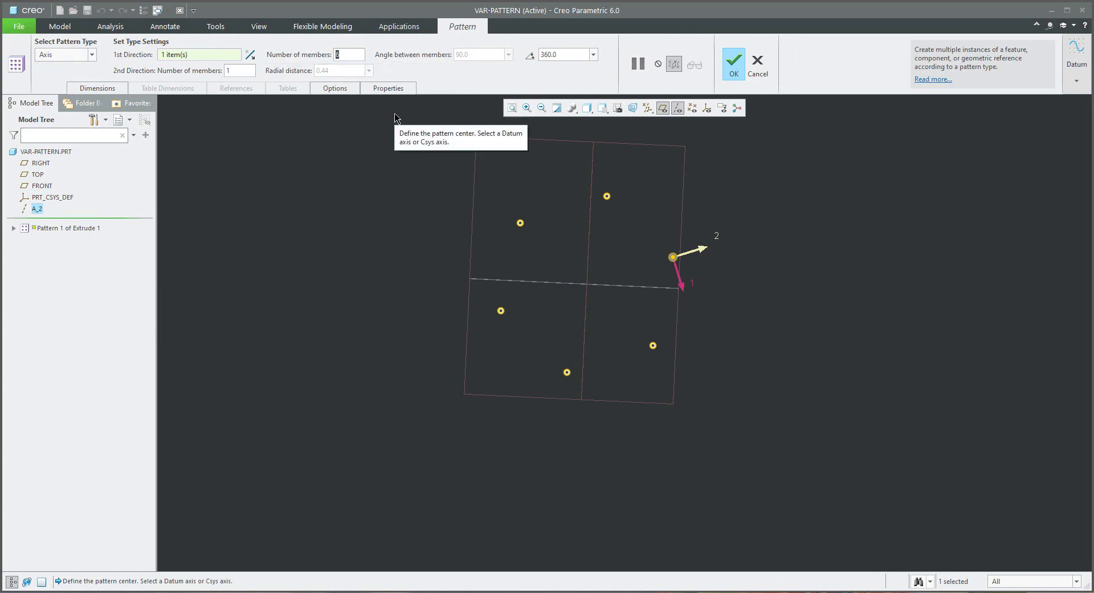
pyautogui.write('25')
pyautogui.press('Return')
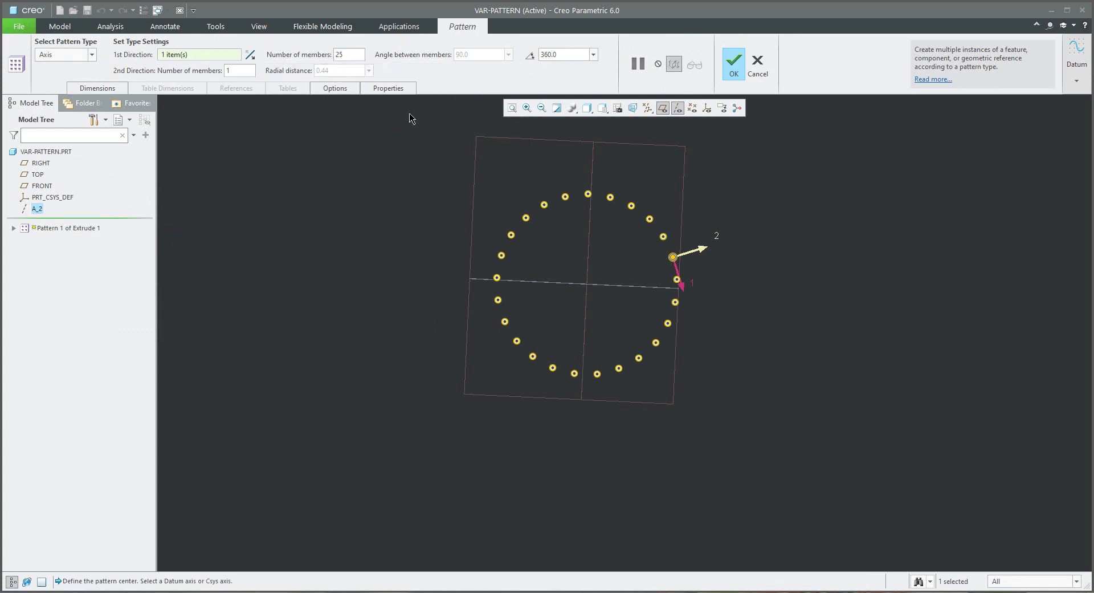
pyautogui.click(734, 63)
pyautogui.scroll(-3, 665, 288)
pyautogui.scroll(3, 636, 351)
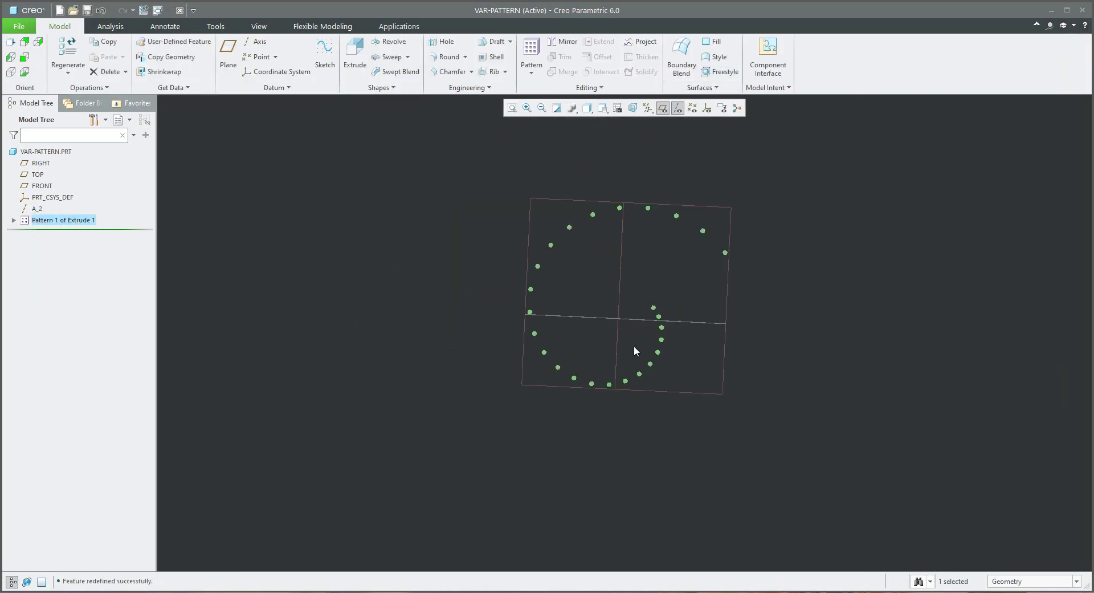
pyautogui.moveTo(668, 149); pyautogui.dragTo(533, 231, button='middle')
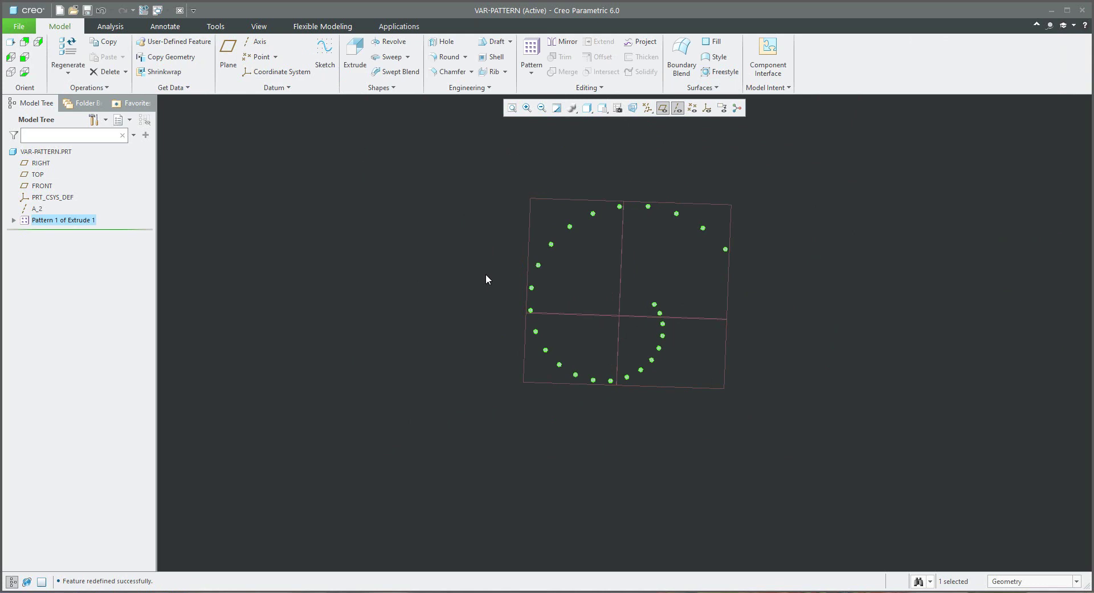
pyautogui.moveTo(486, 280); pyautogui.dragTo(622, 300, button='middle')
pyautogui.scroll(-4, 627, 308)
pyautogui.hotkey('ctrl', 'd')
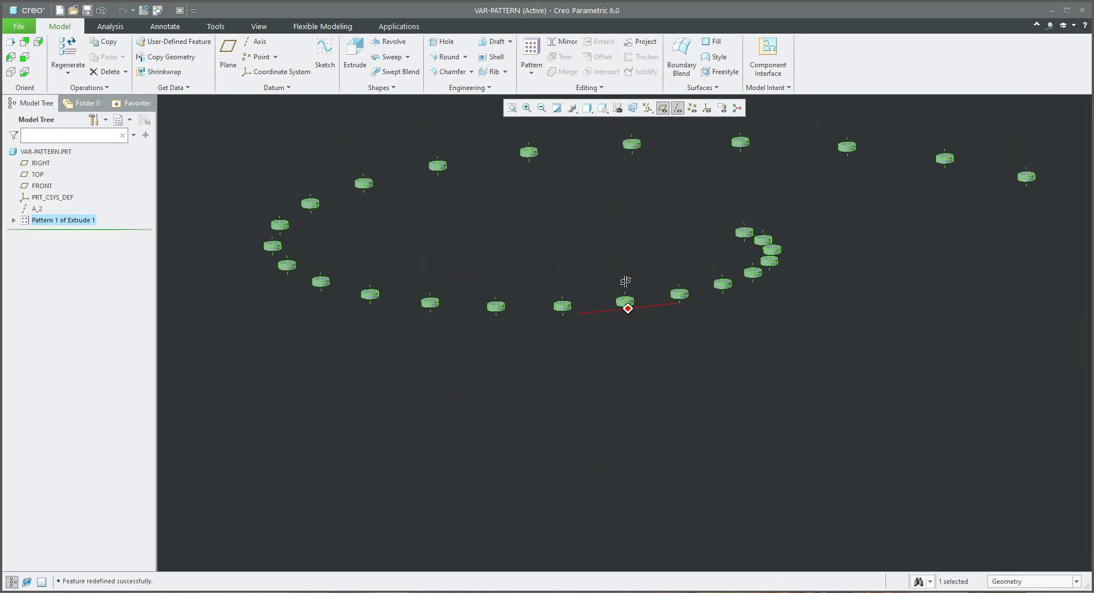
# - Add the disc's height dimension to the pattern's first direction with an increment of 30 and accept the pattern
pyautogui.rightClick(70, 220)
pyautogui.click(91, 167)
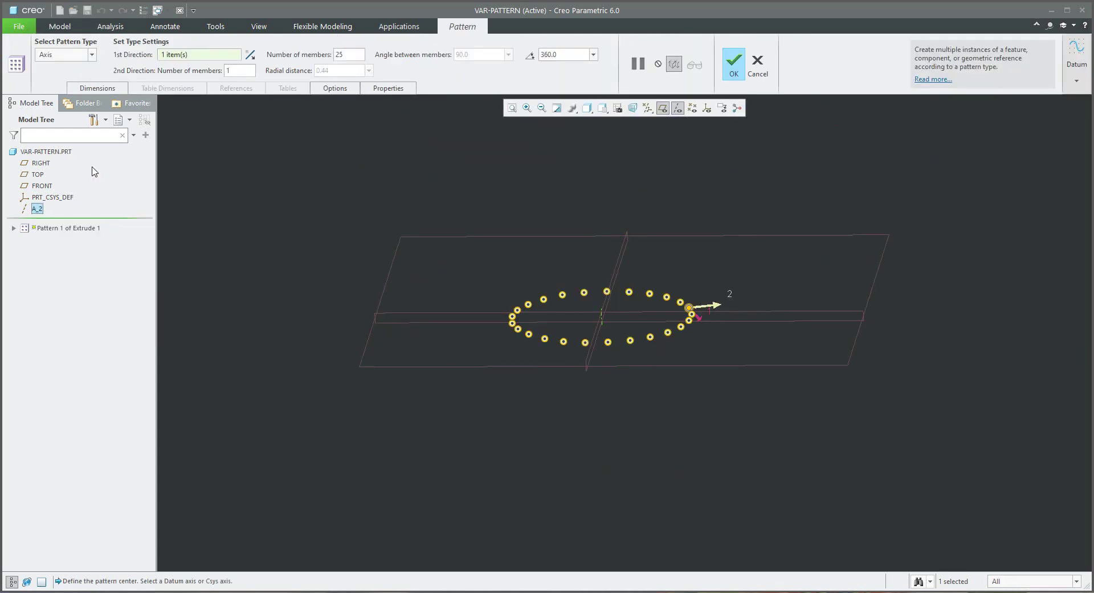
pyautogui.click(98, 87)
pyautogui.click(94, 137)
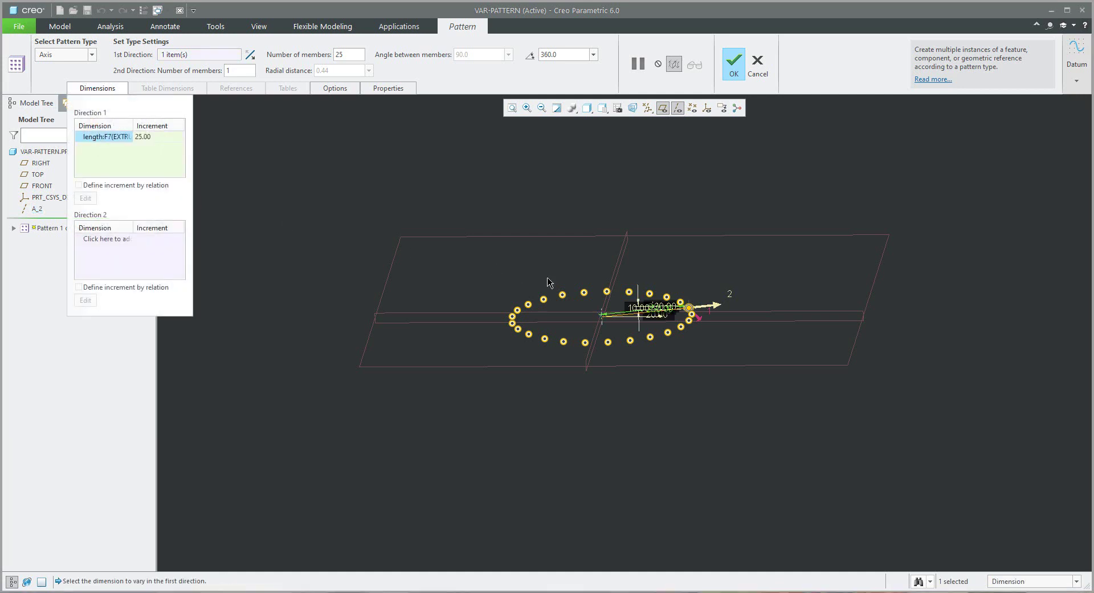
pyautogui.scroll(10, 660, 310)
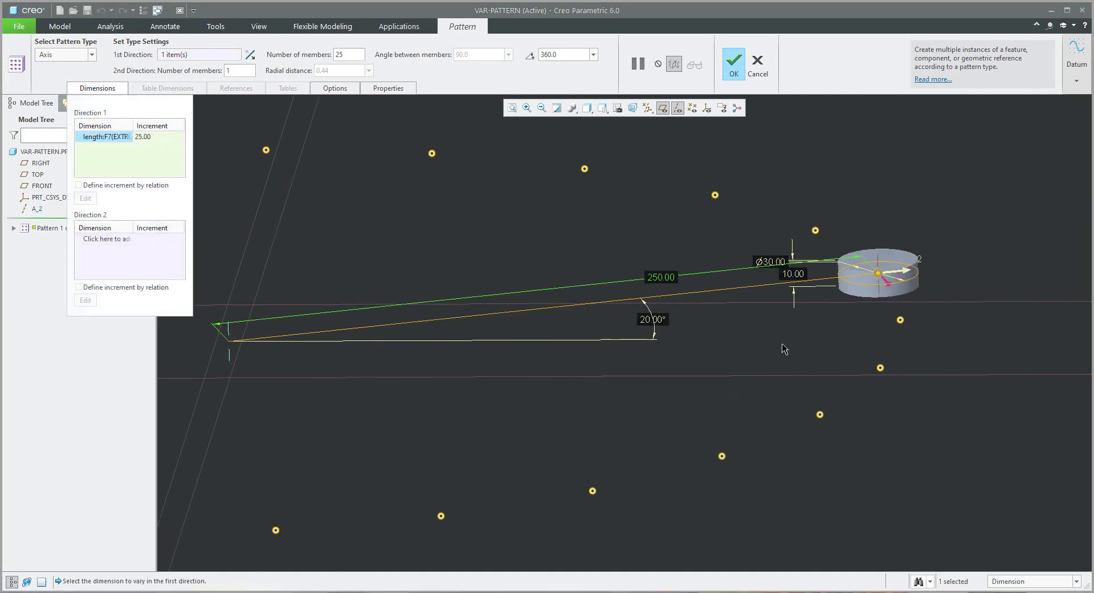
pyautogui.keyDown('ctrl'); pyautogui.click(793, 275); pyautogui.keyUp('ctrl')
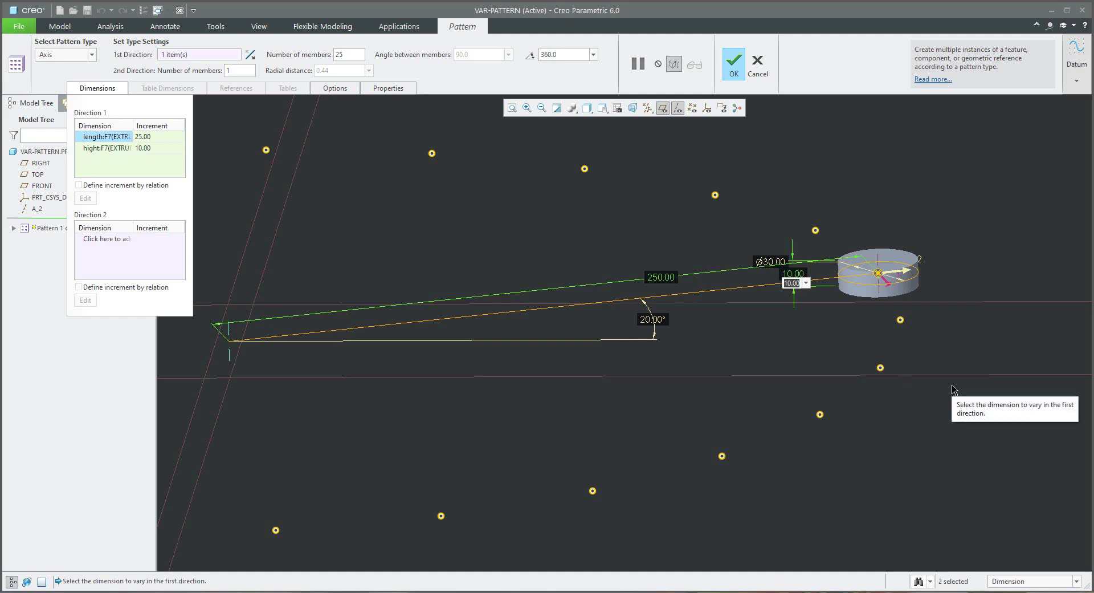
pyautogui.write('30')
pyautogui.press('Return')
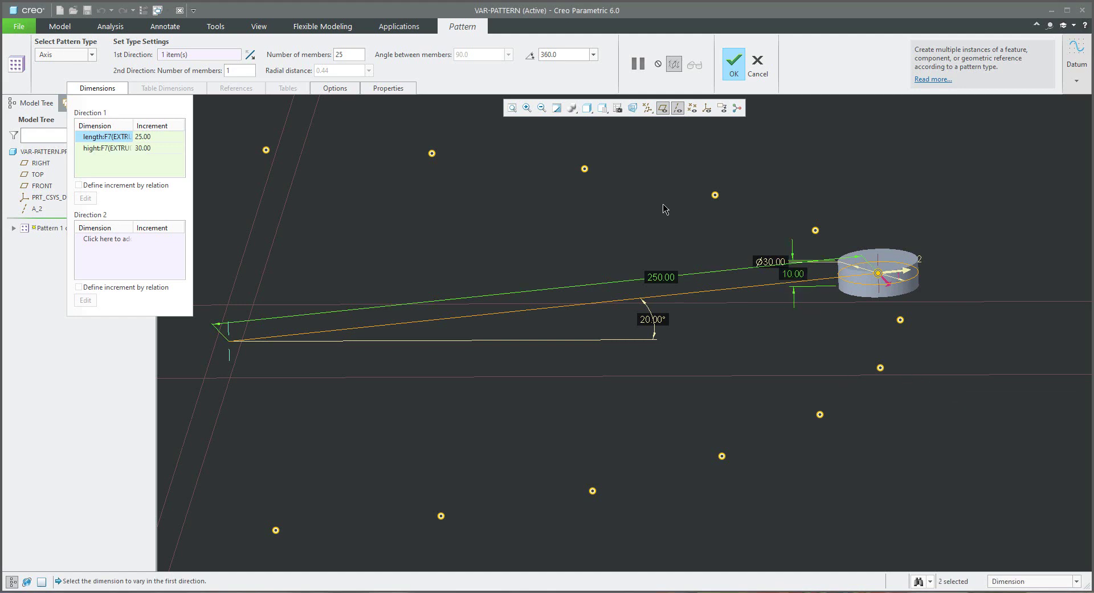
pyautogui.click(734, 62)
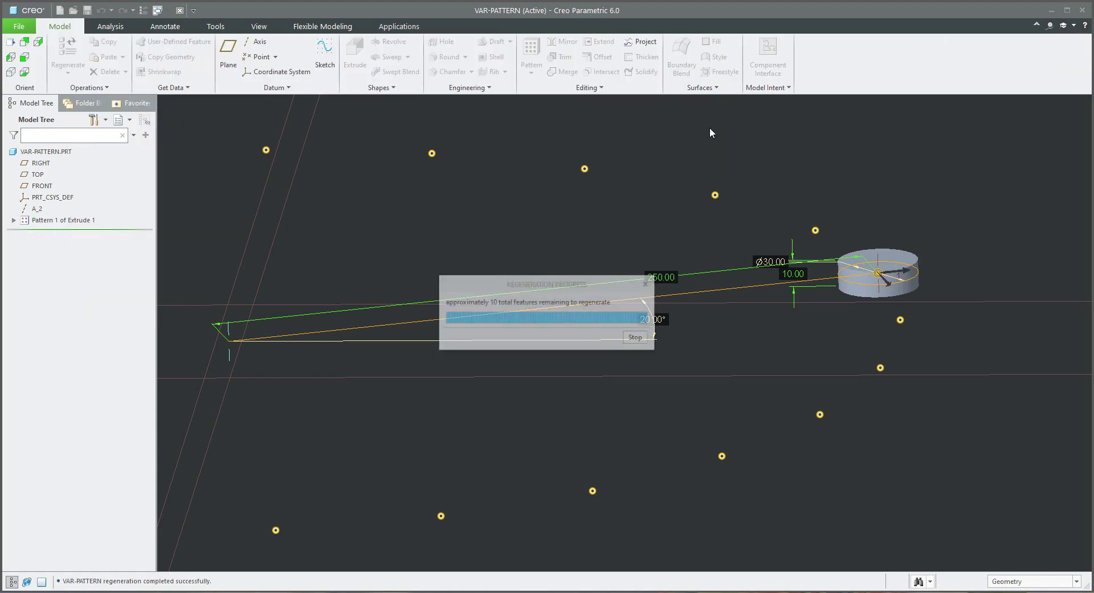
# - Measure the height of the first pattern member from its top face to its bottom edge
pyautogui.hotkey('ctrl', 'd')
pyautogui.click(668, 333)
pyautogui.moveTo(668, 333)
pyautogui.mouseDown(button='middle')
pyautogui.moveTo(610, 340)
pyautogui.moveTo(742, 335)
pyautogui.moveTo(619, 319)
pyautogui.mouseUp(button='middle')
pyautogui.scroll(-8, 741, 256)
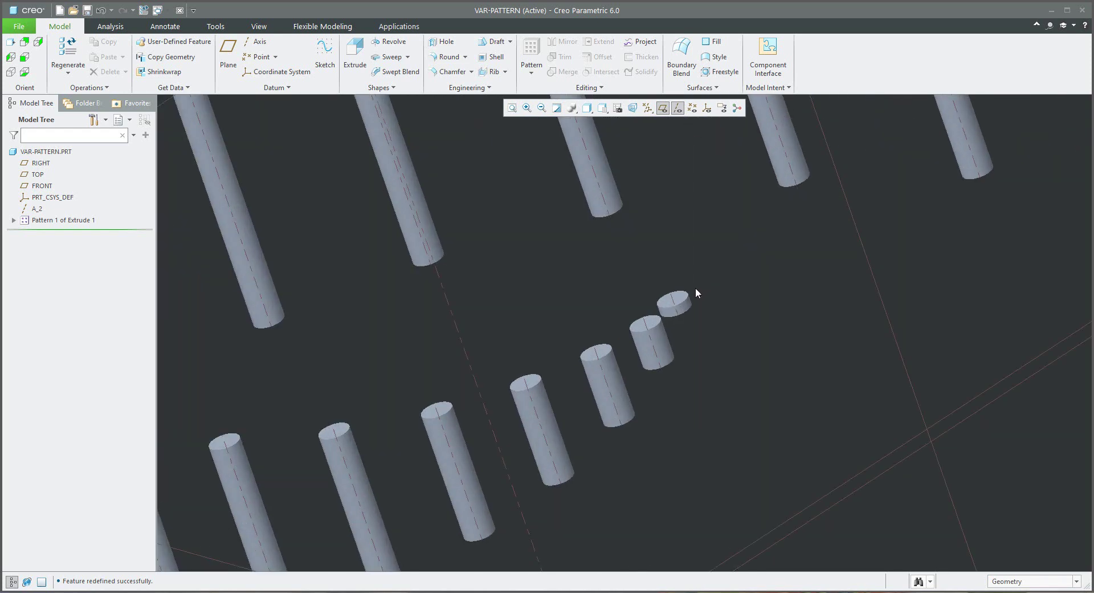
pyautogui.click(109, 26)
pyautogui.click(334, 54)
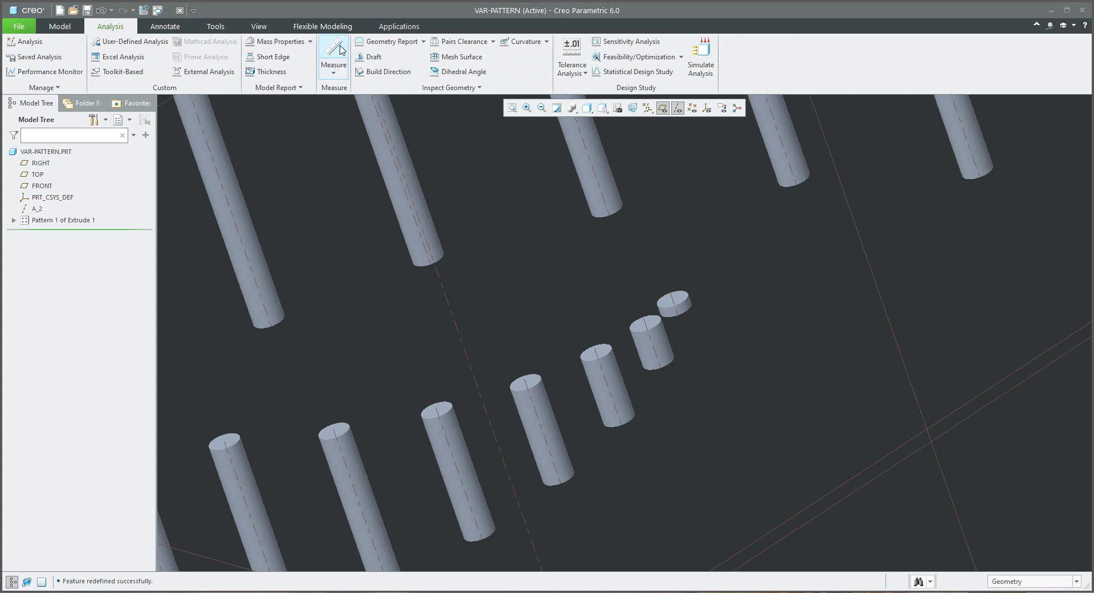
pyautogui.click(937, 121)
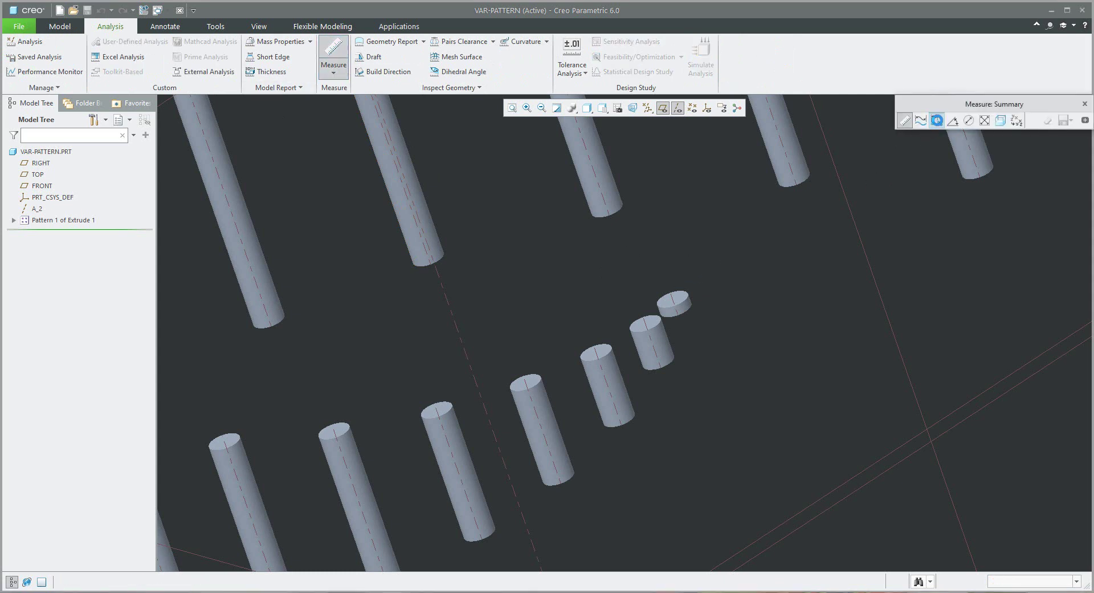
pyautogui.click(680, 301)
pyautogui.scroll(-3, 684, 311)
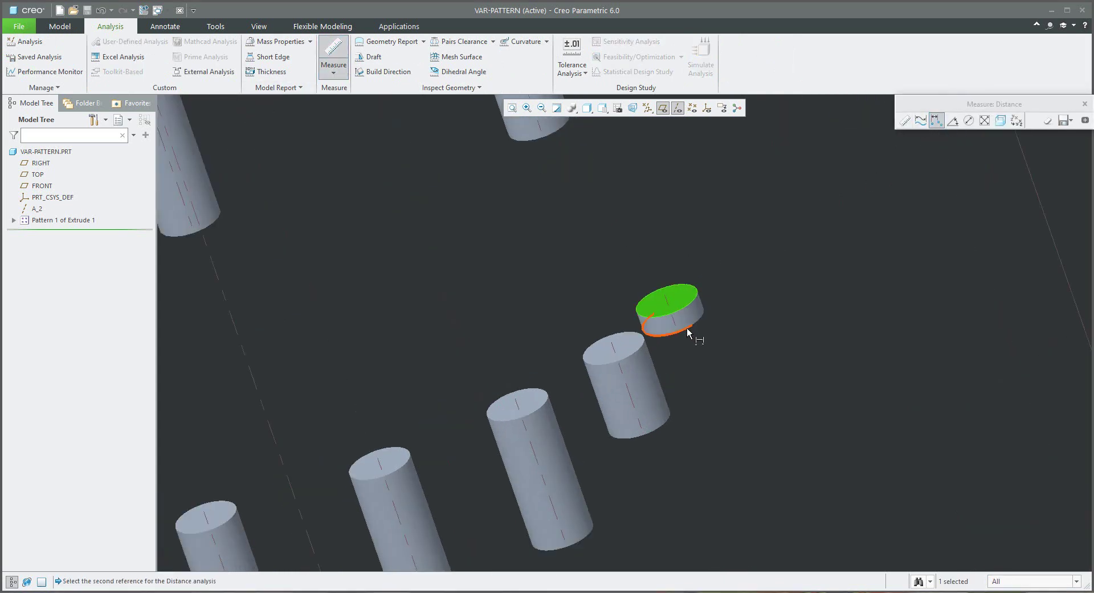
pyautogui.keyDown('ctrl'); pyautogui.click(686, 328); pyautogui.keyUp('ctrl')
# - Measure the heights of the second and third pattern members, then end the distance measurement
pyautogui.click(635, 346)
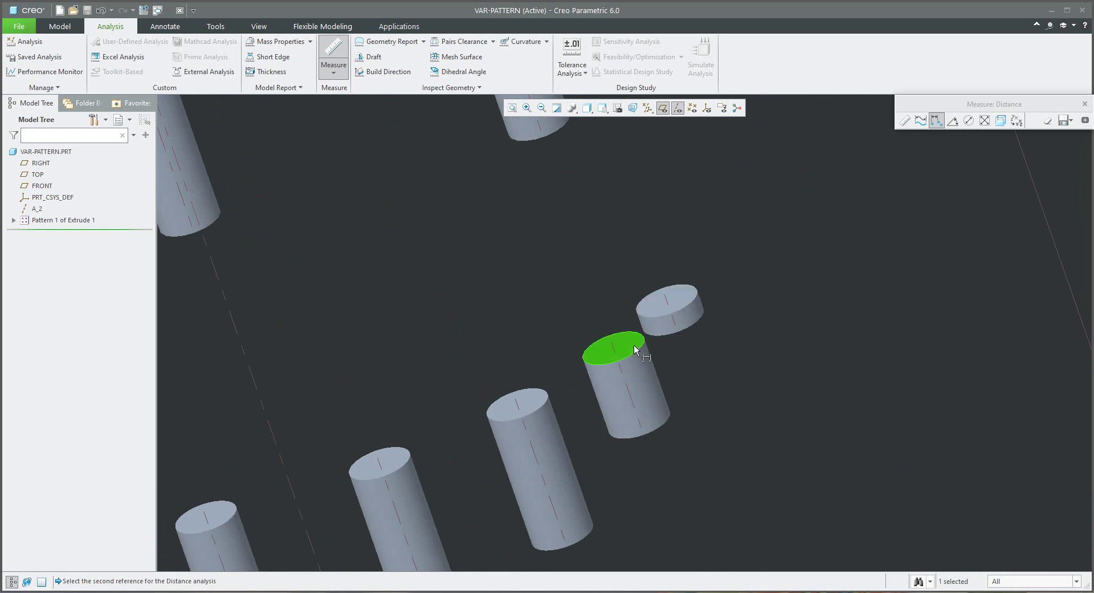
pyautogui.click(664, 423)
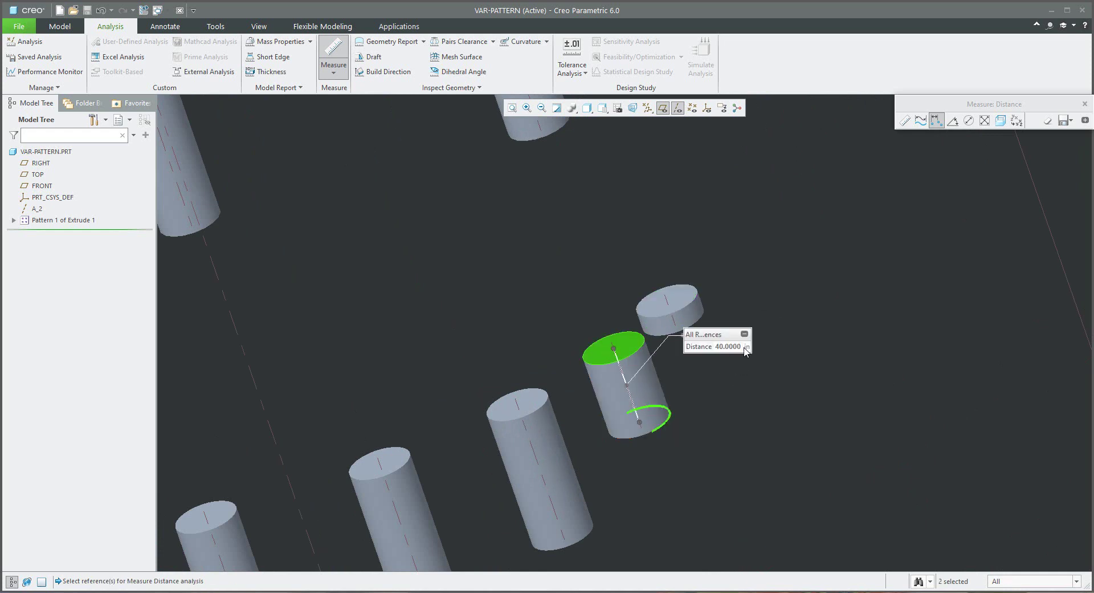
pyautogui.click(533, 405)
pyautogui.keyDown('ctrl'); pyautogui.click(588, 532); pyautogui.keyUp('ctrl')
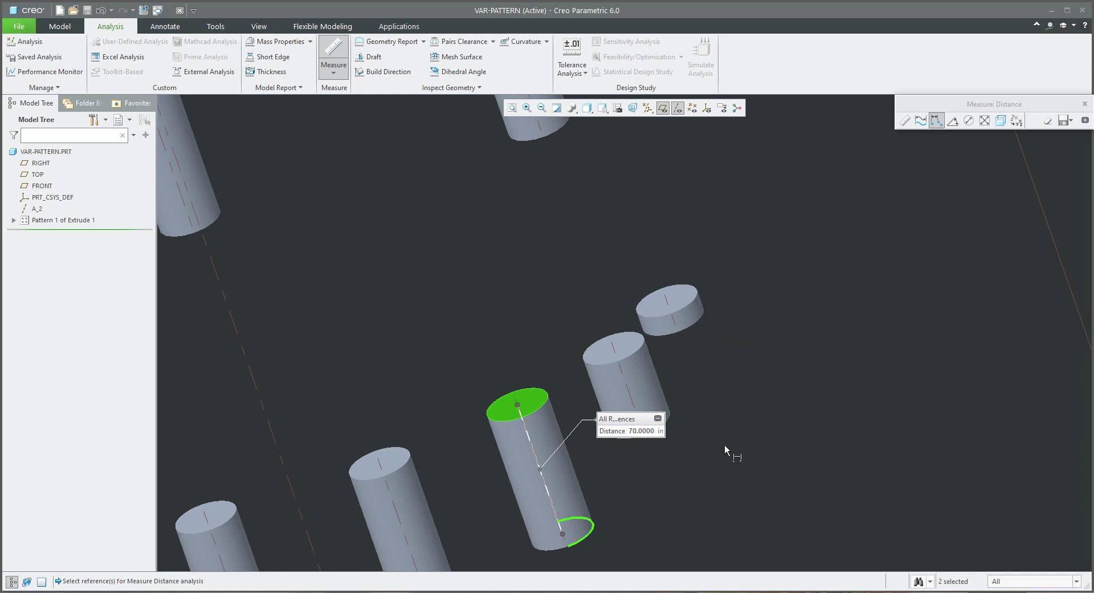
pyautogui.click(60, 26)
pyautogui.scroll(-5, 533, 303)
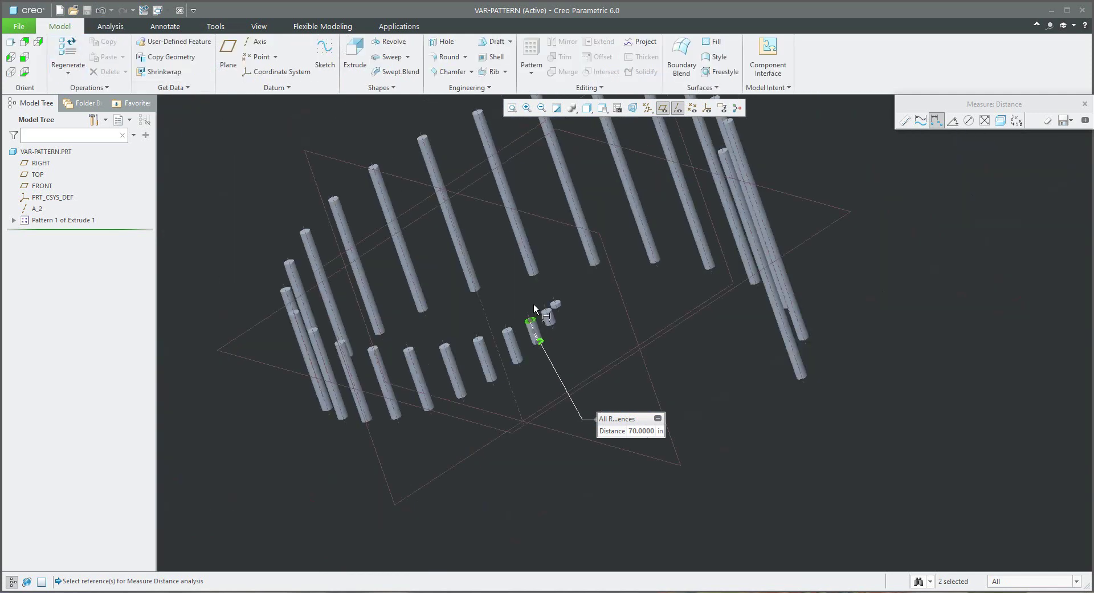
pyautogui.middleClick(533, 303)
# - Add the disc's diameter dimension to the first direction of Pattern 1 of Extrude 1 with an increment of 10 and accept the pattern
pyautogui.moveTo(713, 342)
pyautogui.mouseDown(button='middle')
pyautogui.moveTo(778, 391)
pyautogui.moveTo(698, 356)
pyautogui.moveTo(703, 349)
pyautogui.mouseUp(button='middle')
pyautogui.click(63, 220)
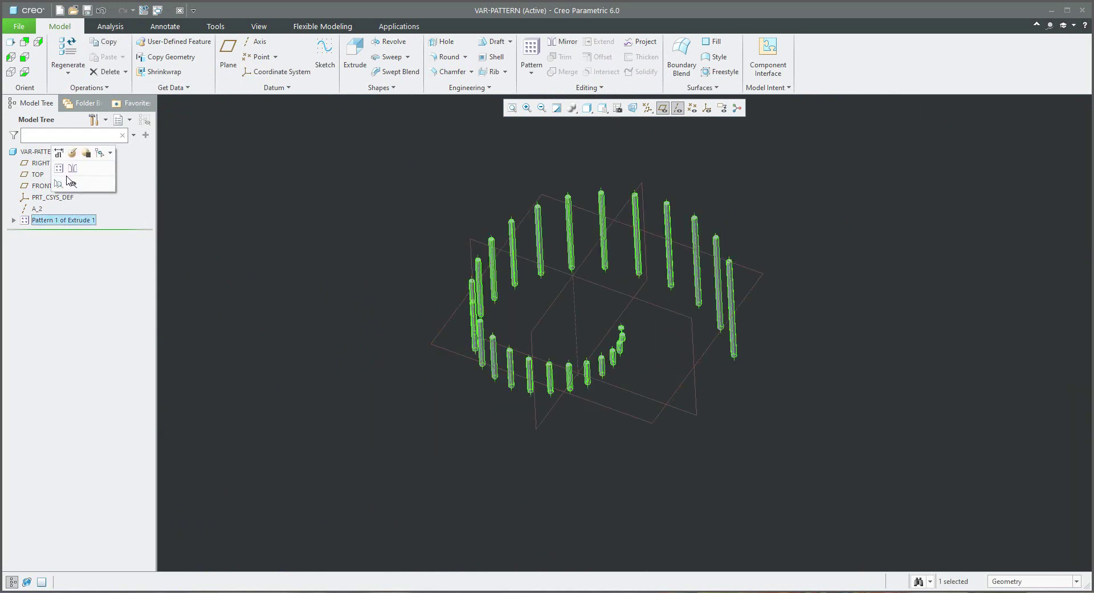
pyautogui.click(66, 178)
pyautogui.click(90, 88)
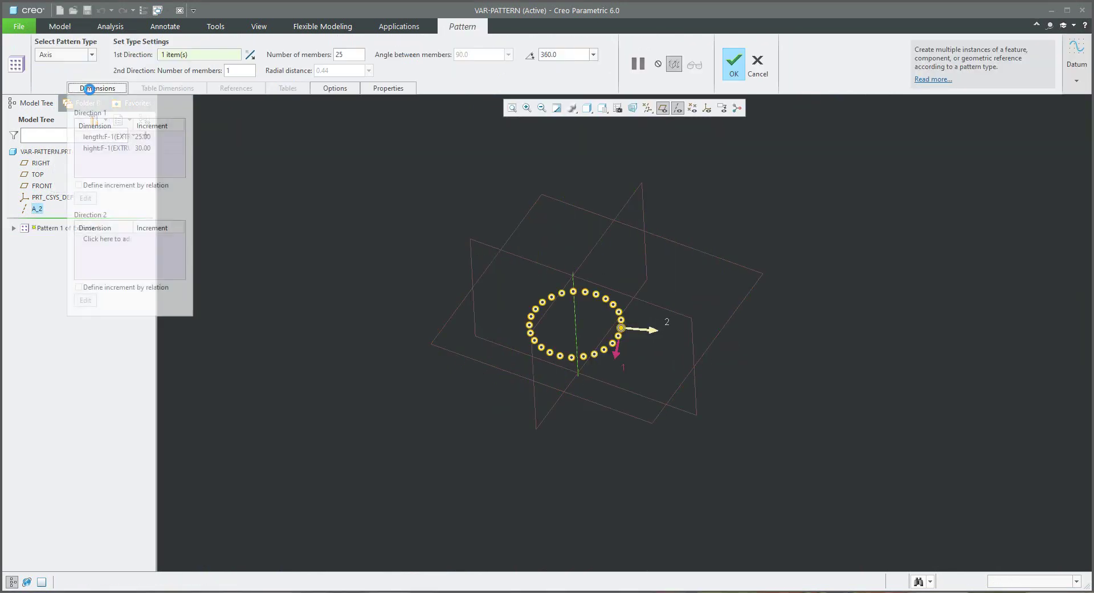
pyautogui.click(114, 148)
pyautogui.scroll(5, 580, 326)
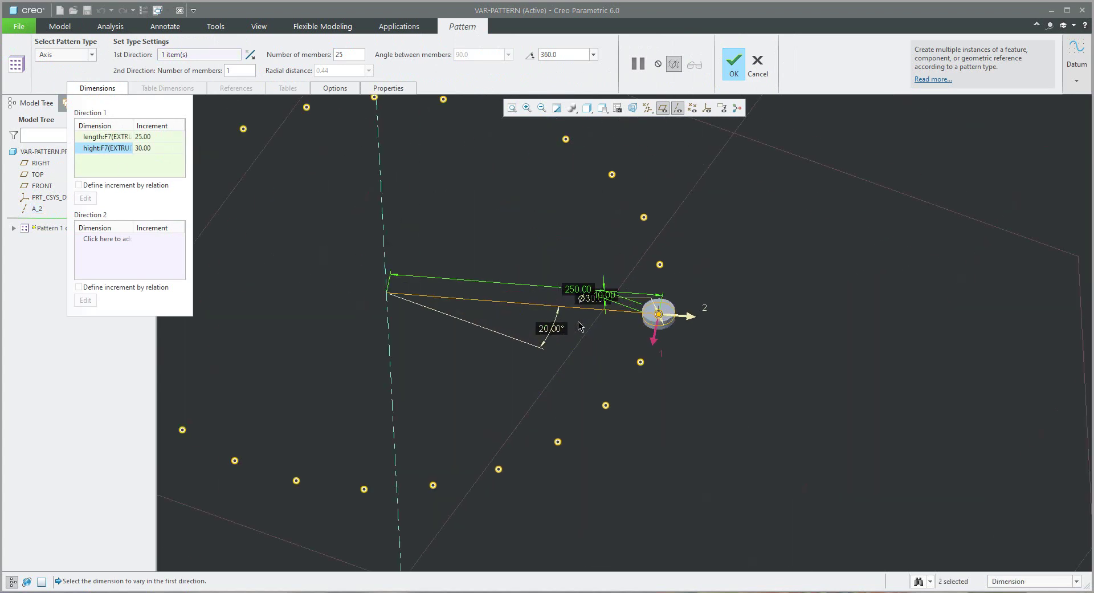
pyautogui.scroll(3, 581, 326)
pyautogui.click(643, 277)
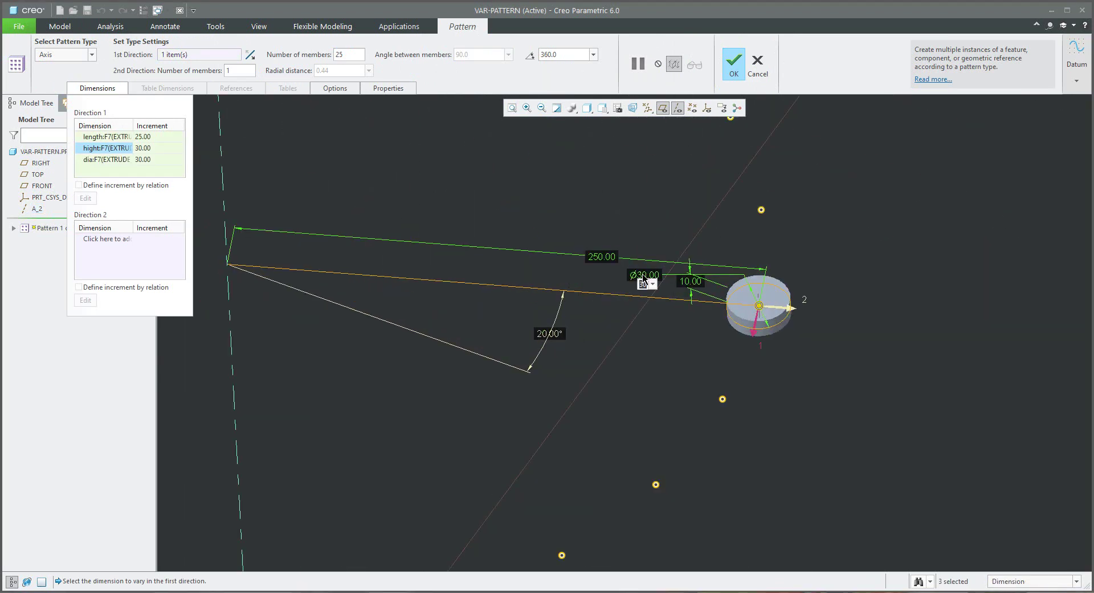
pyautogui.write('10')
pyautogui.scroll(5, 651, 368)
pyautogui.click(734, 64)
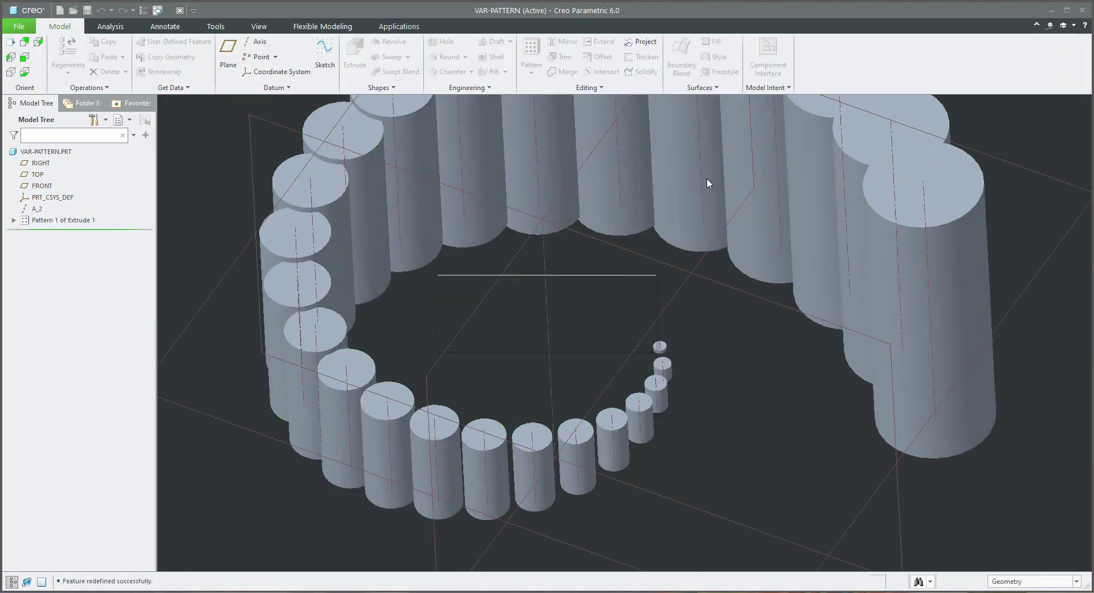
# - Measure the diameters of the first, second and third pattern members on their cylindrical surfaces
pyautogui.scroll(3, 684, 330)
pyautogui.moveTo(698, 346); pyautogui.dragTo(683, 362, button='middle')
pyautogui.scroll(-4, 683, 357)
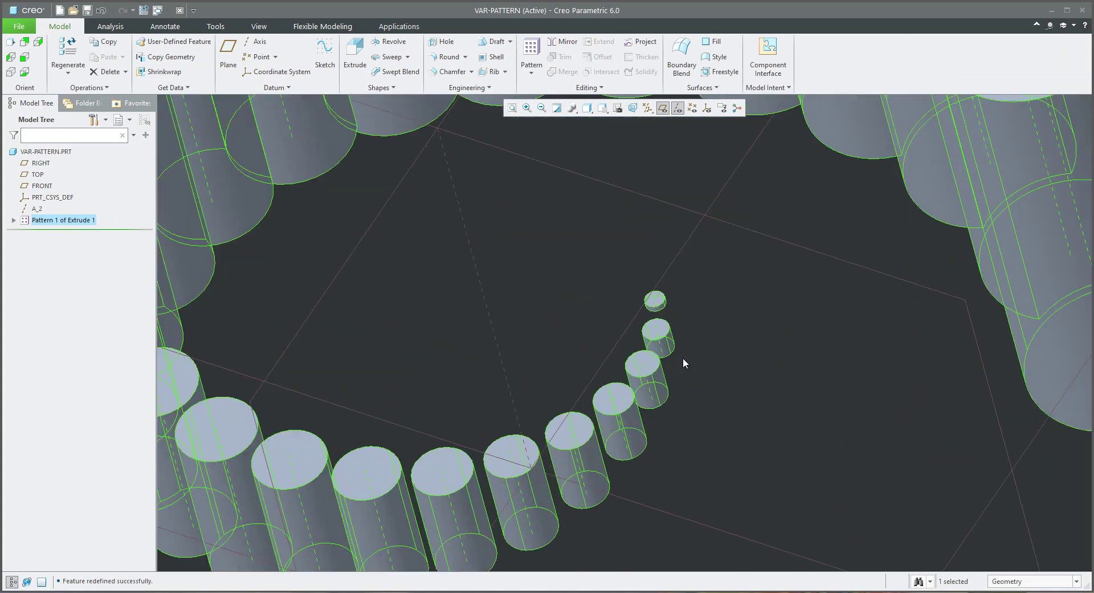
pyautogui.scroll(1, 677, 353)
pyautogui.click(110, 29)
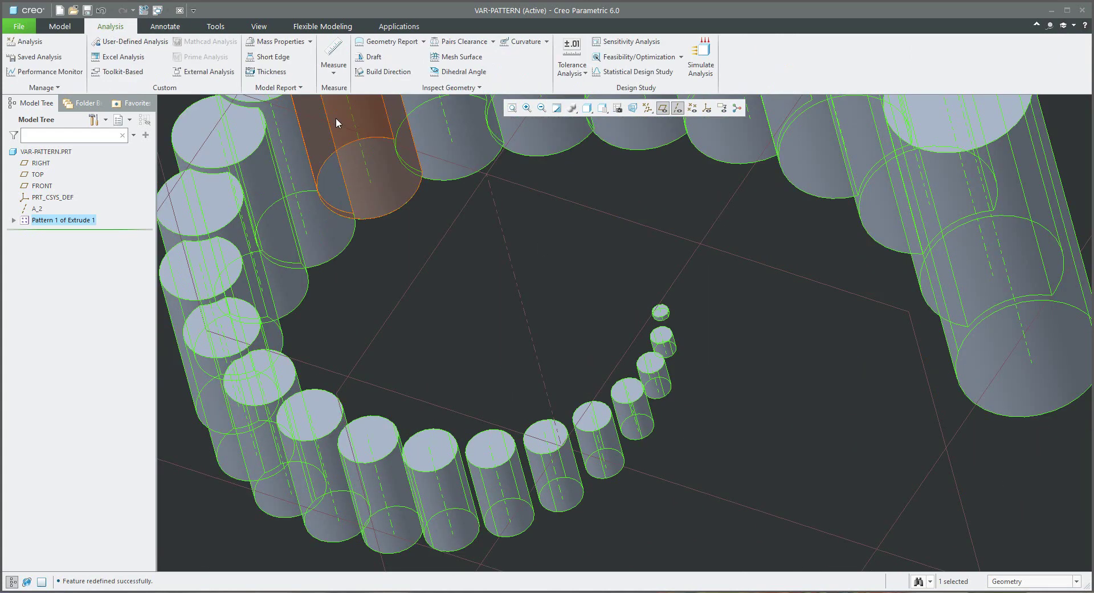
pyautogui.click(333, 57)
pyautogui.click(353, 141)
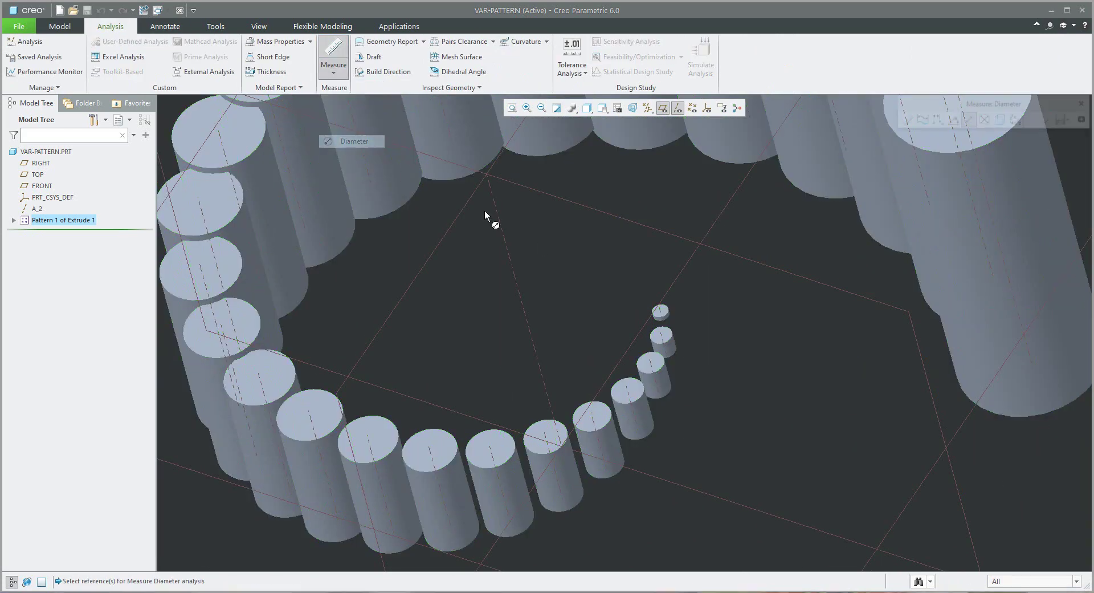
pyautogui.scroll(-3, 626, 282)
pyautogui.click(705, 345)
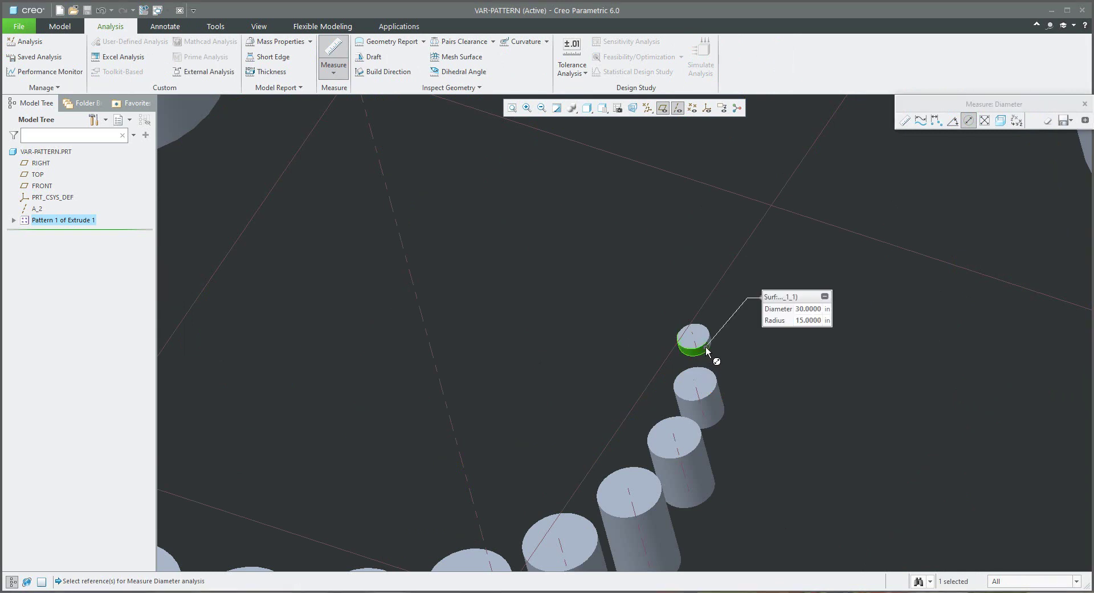
pyautogui.click(705, 409)
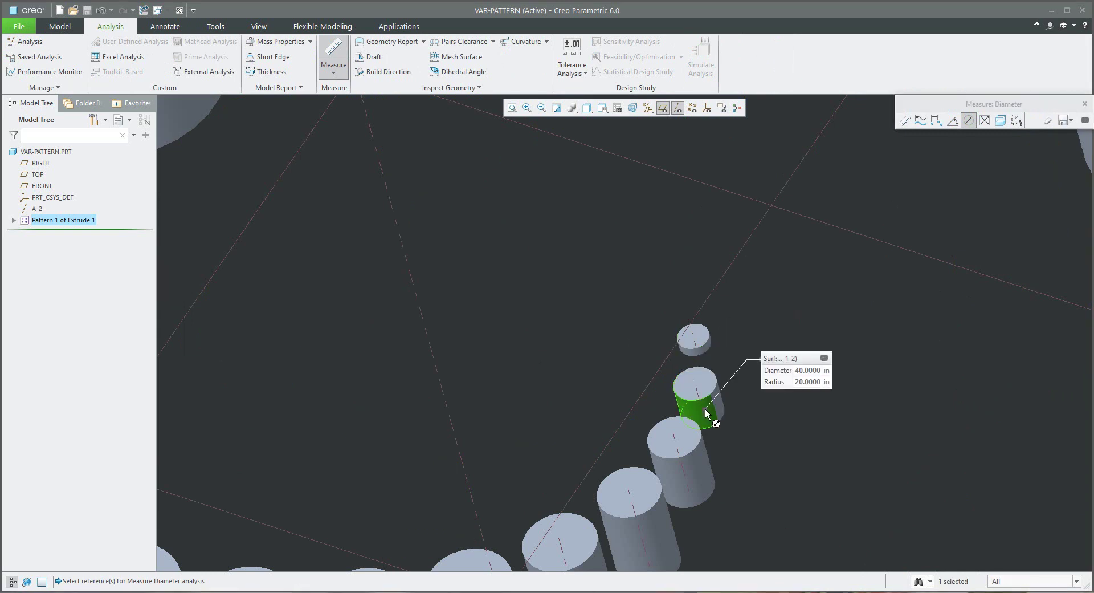
pyautogui.click(688, 463)
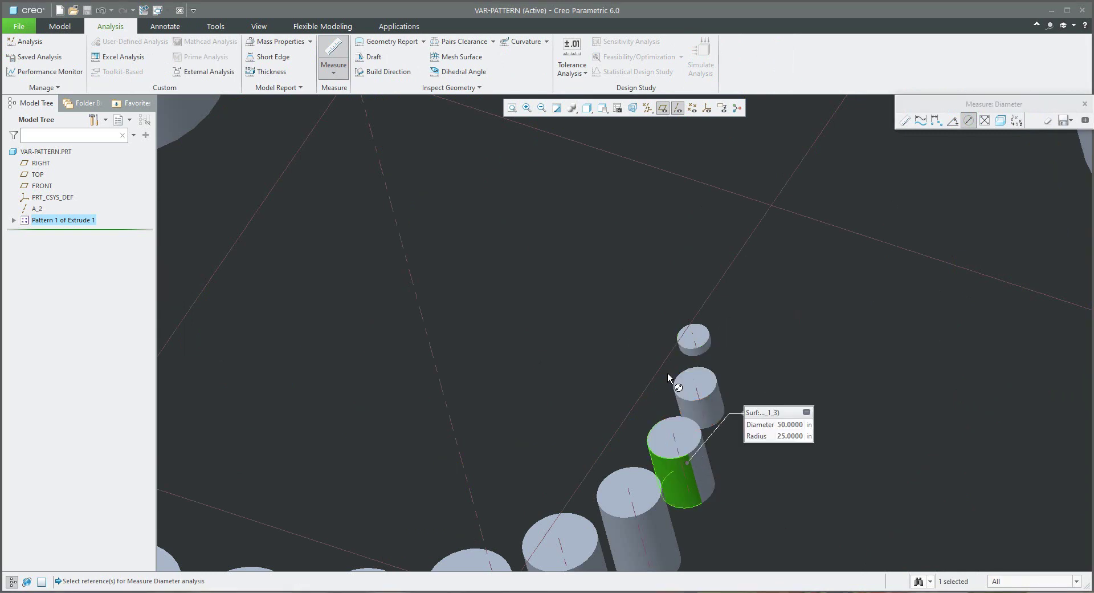
# - Measure the diameters of the fourth and fifth pattern members, then end the diameter measurement
pyautogui.scroll(5, 668, 372)
pyautogui.click(659, 425)
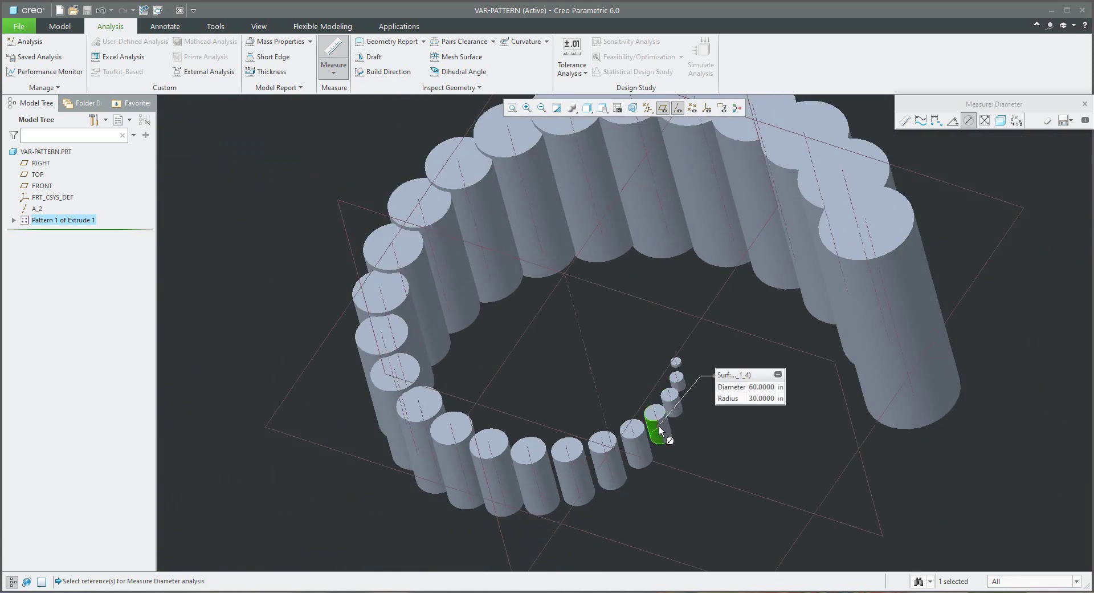
pyautogui.click(637, 443)
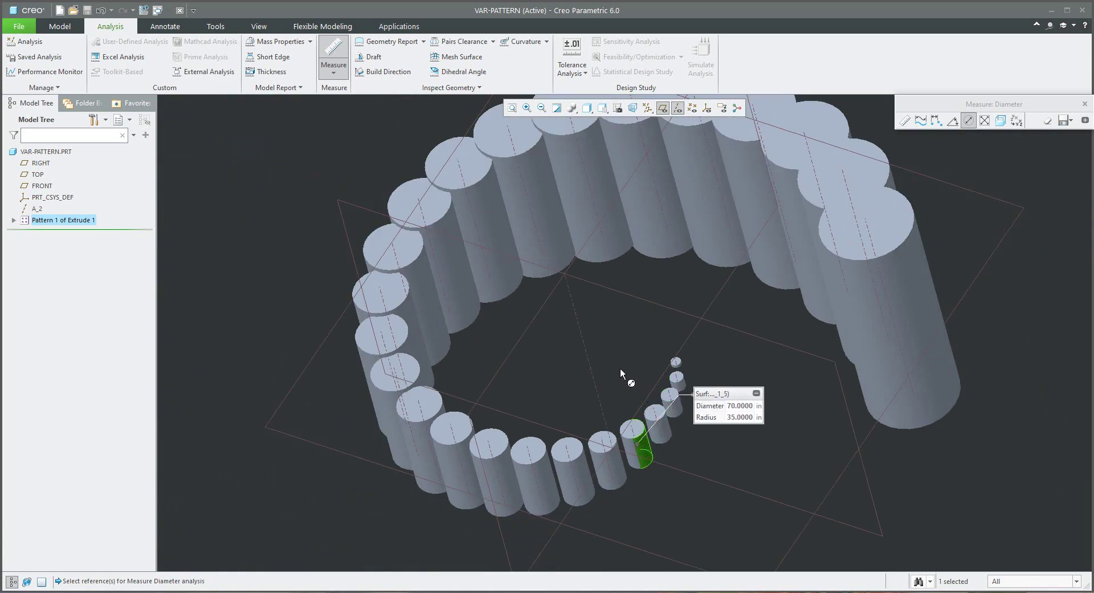
pyautogui.click(1085, 105)
# - Edit the definition of Pattern 1 of Extrude 1 and set its angular extent to 360*3, giving 1080 degrees
pyautogui.scroll(3, 679, 326)
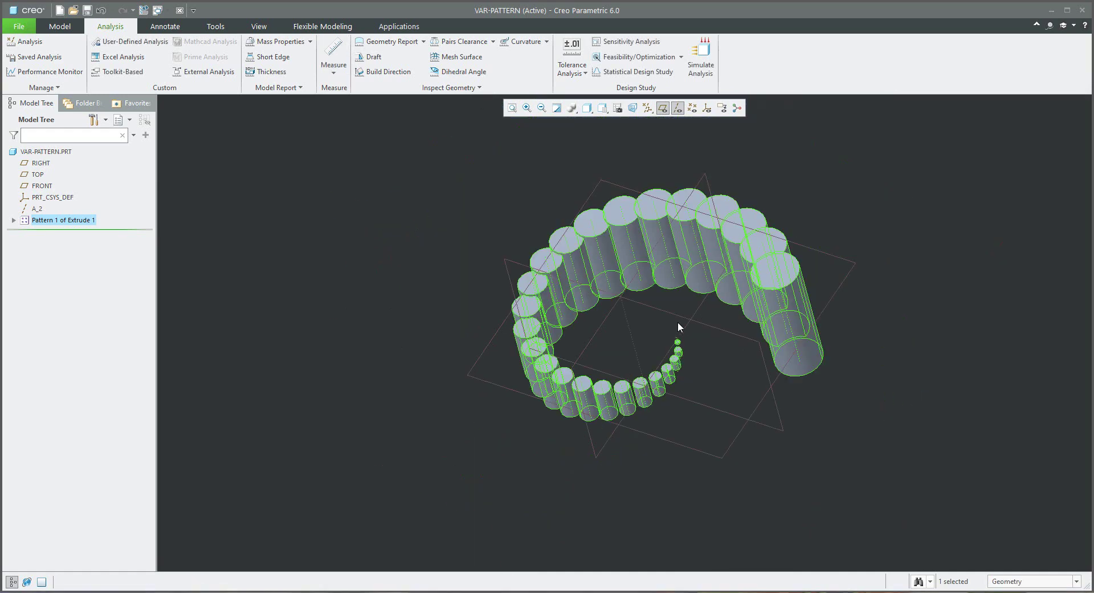
pyautogui.moveTo(637, 346); pyautogui.dragTo(630, 337, button='middle')
pyautogui.click(381, 245)
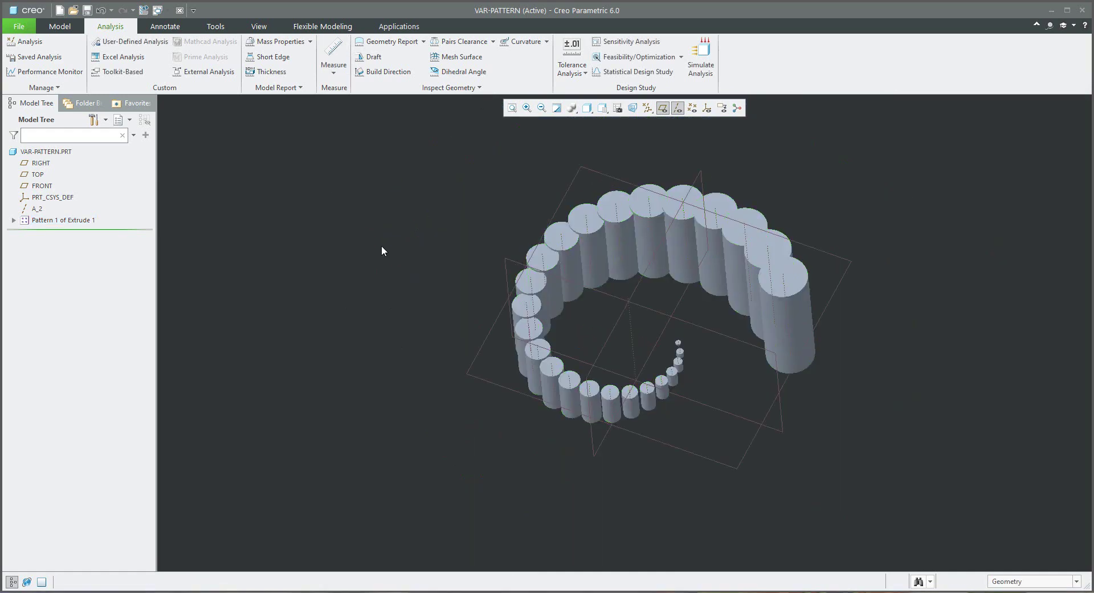
pyautogui.moveTo(382, 246); pyautogui.dragTo(245, 270, button='middle')
pyautogui.click(63, 220)
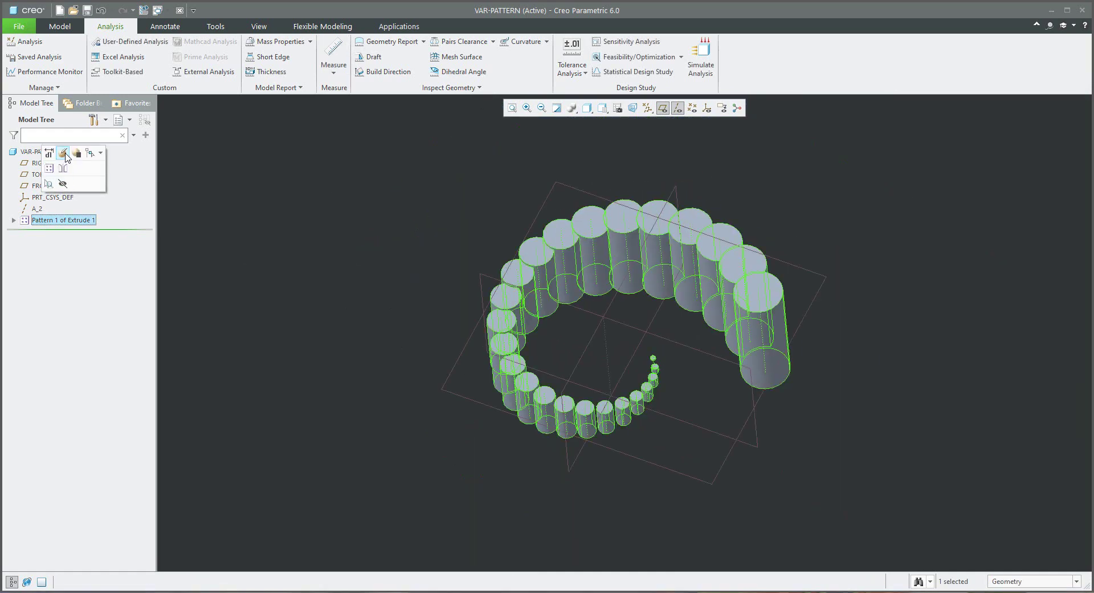
pyautogui.click(63, 153)
pyautogui.click(96, 90)
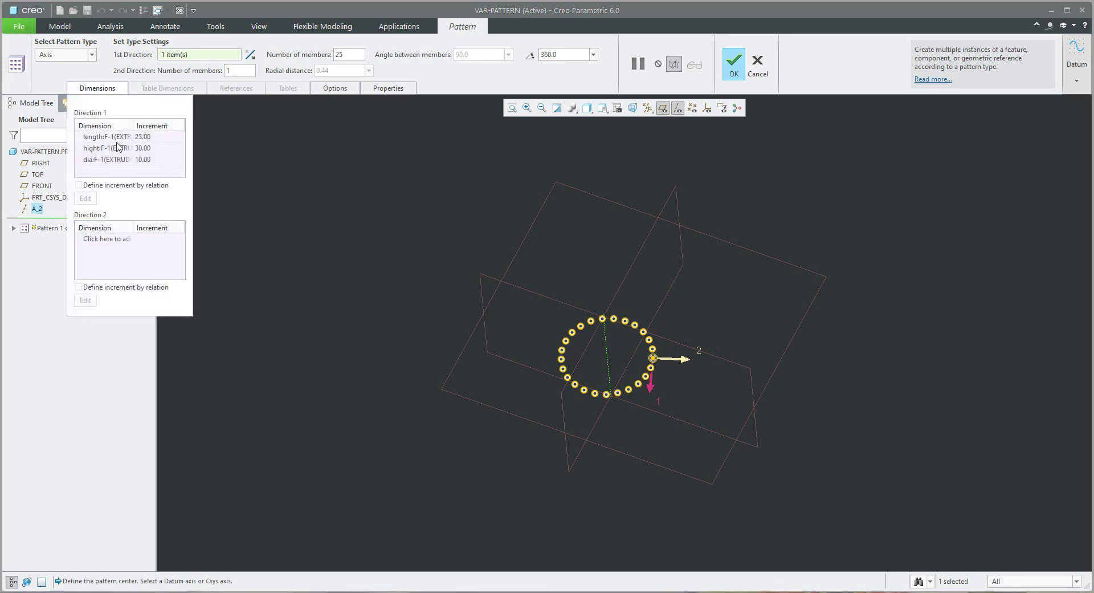
pyautogui.click(181, 168)
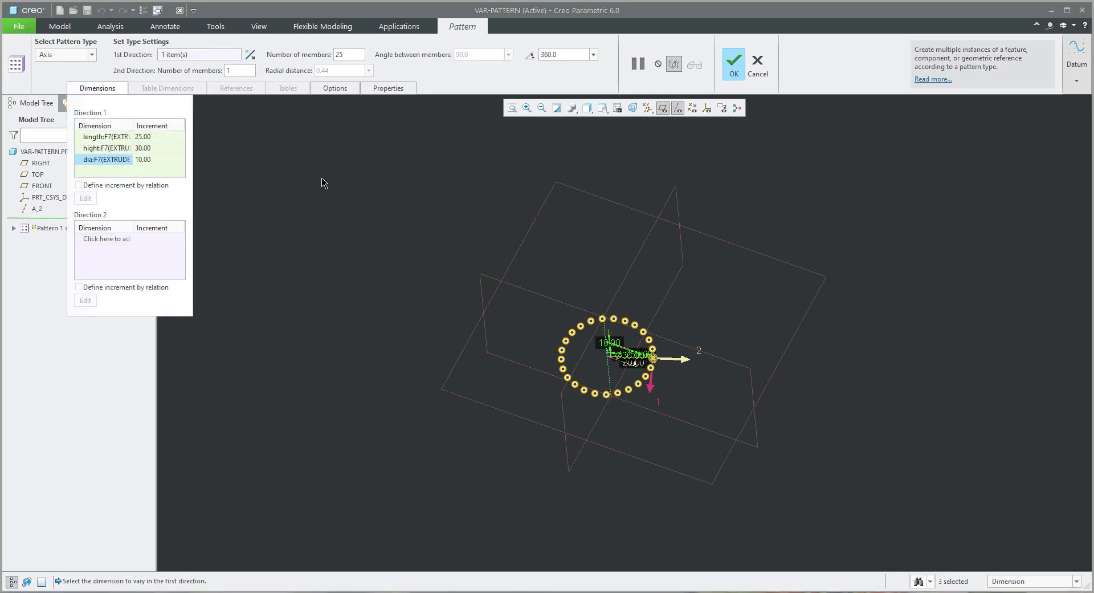
pyautogui.doubleClick(560, 55)
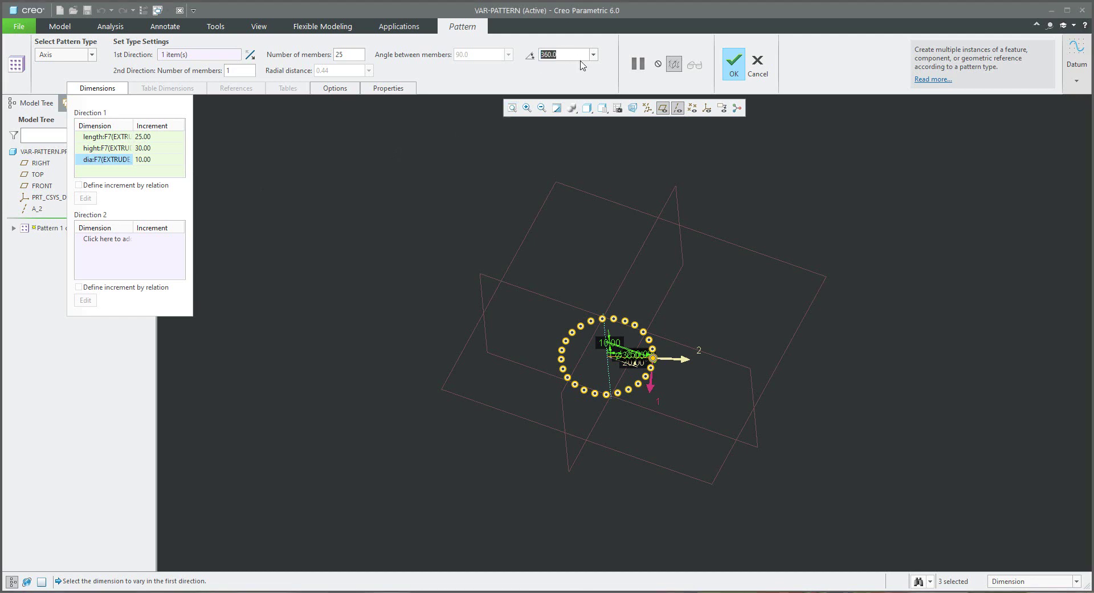
pyautogui.write('360')
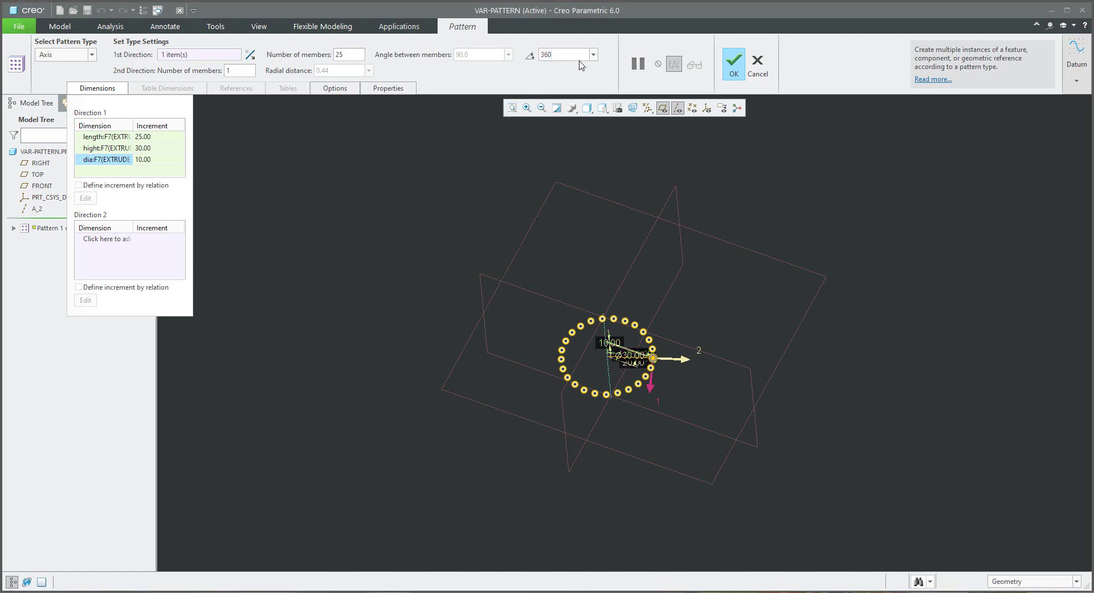
pyautogui.write('*3')
pyautogui.press('Return')
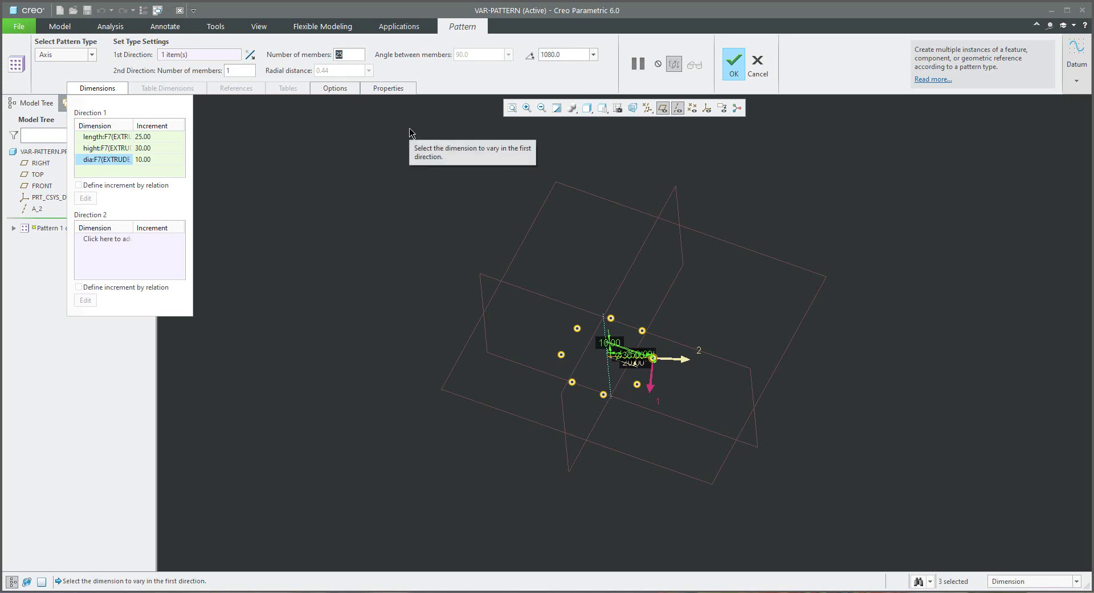
# - Set the number of members in the first direction to 80 and accept the pattern
pyautogui.write('80')
pyautogui.press('Return')
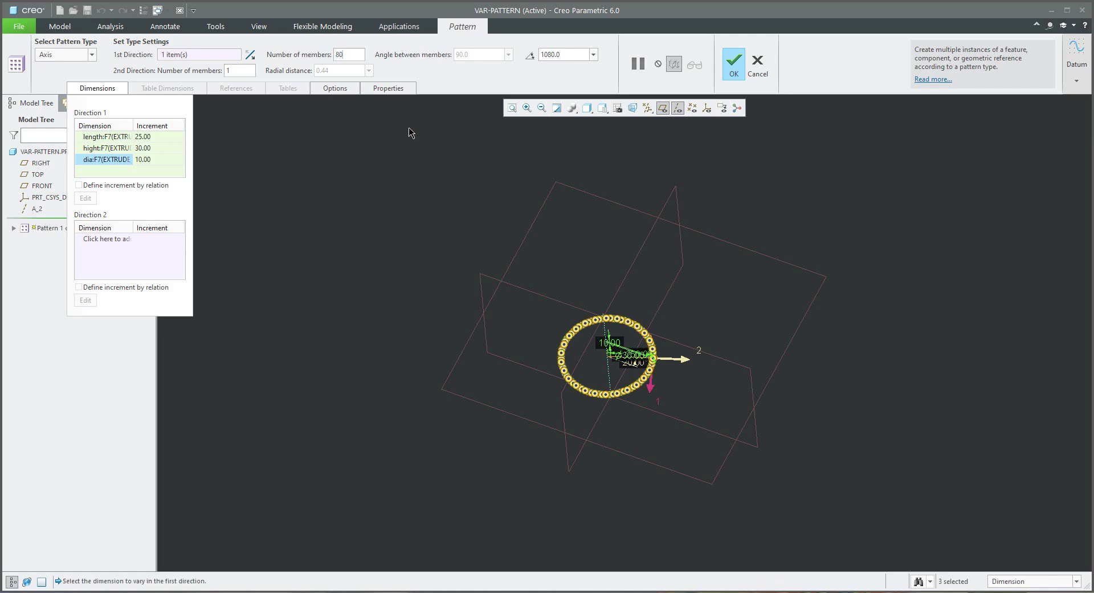
pyautogui.click(734, 63)
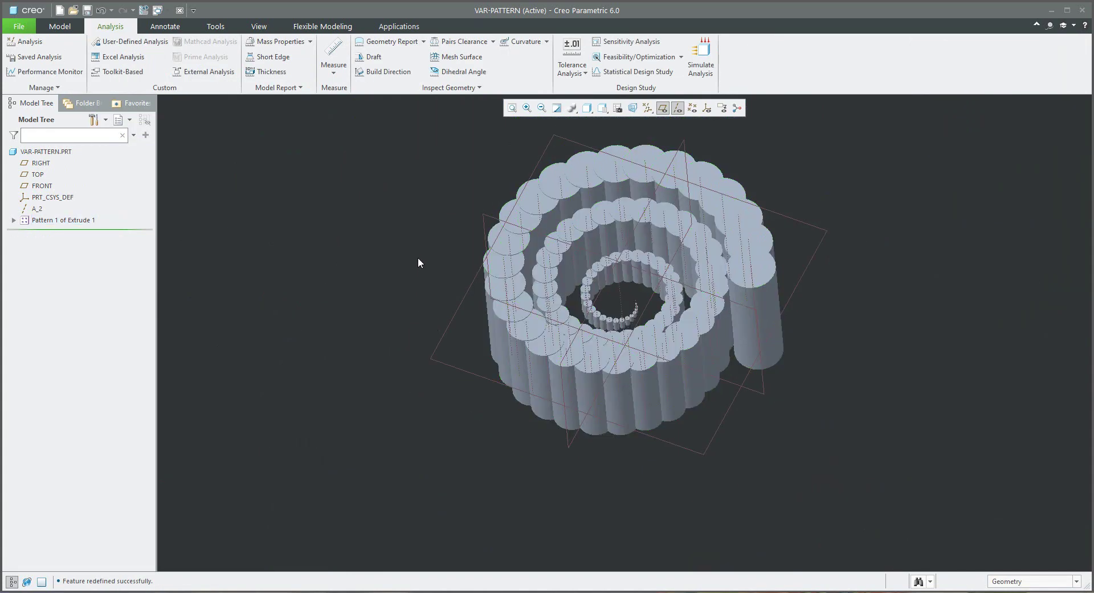
# - Hide the datum planes and axes in the model display
pyautogui.moveTo(418, 262); pyautogui.dragTo(418, 279, button='middle')
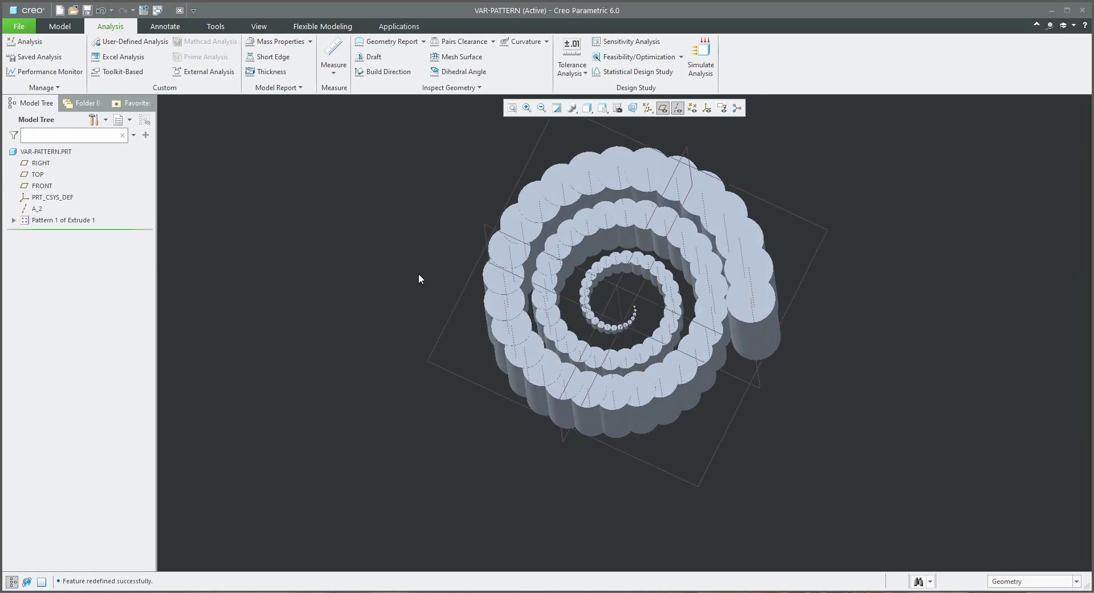
pyautogui.click(662, 108)
pyautogui.click(677, 108)
pyautogui.moveTo(627, 171); pyautogui.dragTo(610, 203, button='middle')
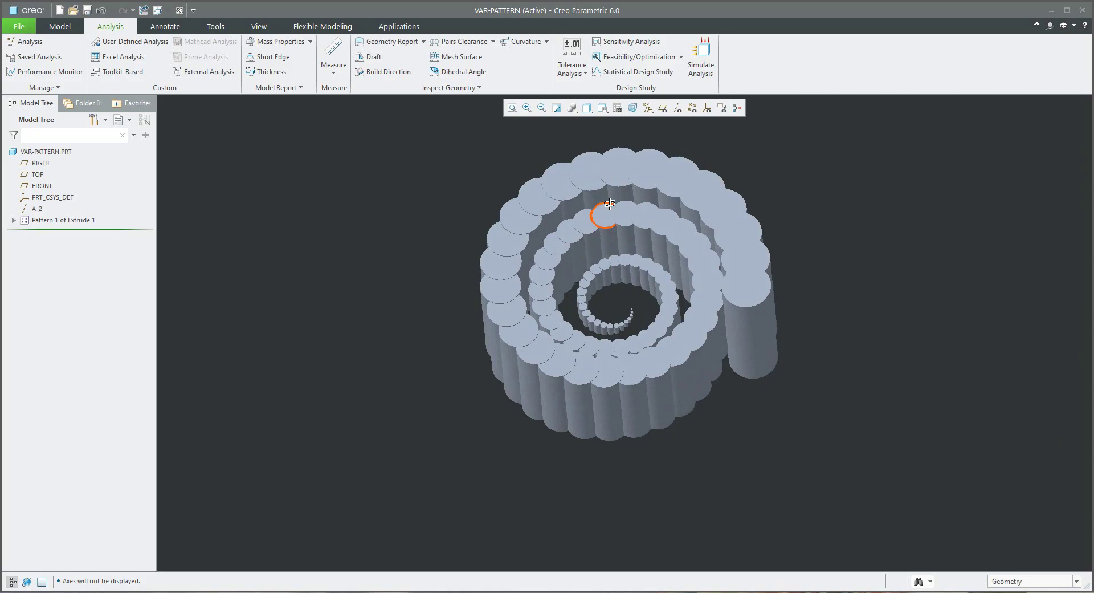